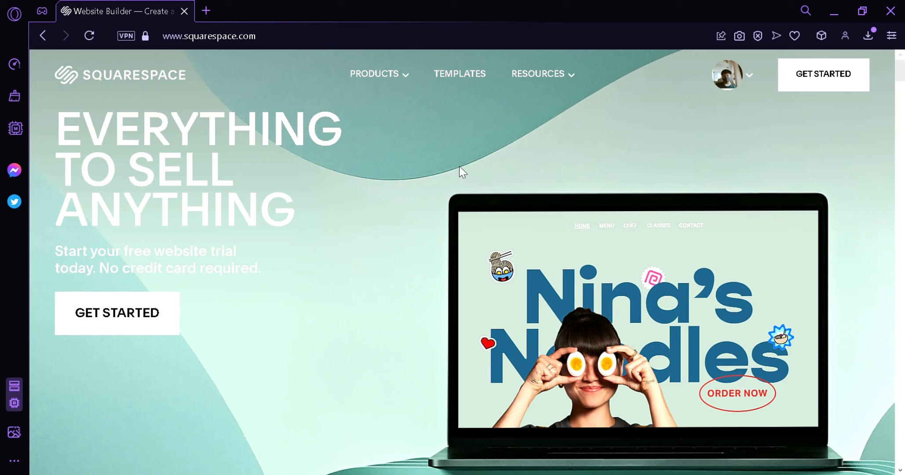
Step: Get started with a new website and look through the popular template designs
left_click(125, 321)
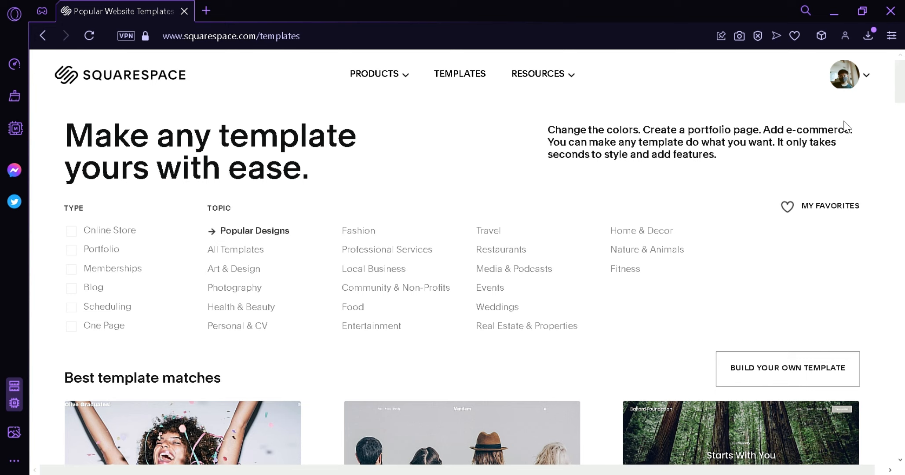
scroll(899, 88, "down", 5)
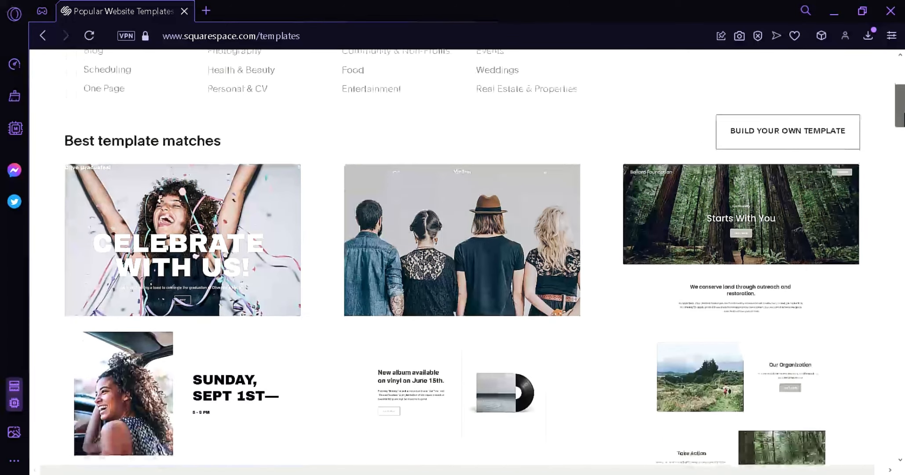
scroll(891, 136, "down", 4)
scroll(892, 136, "up", 2)
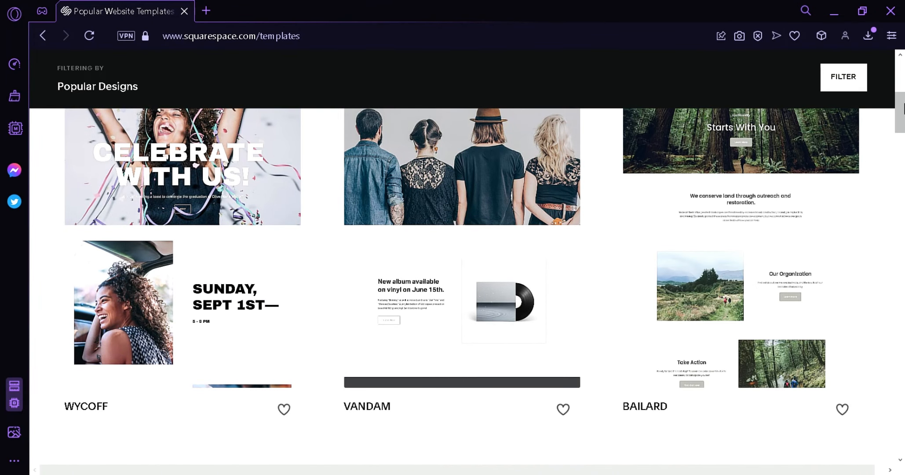
scroll(892, 132, "up", 1)
left_click_drag(904, 119, 904, 91)
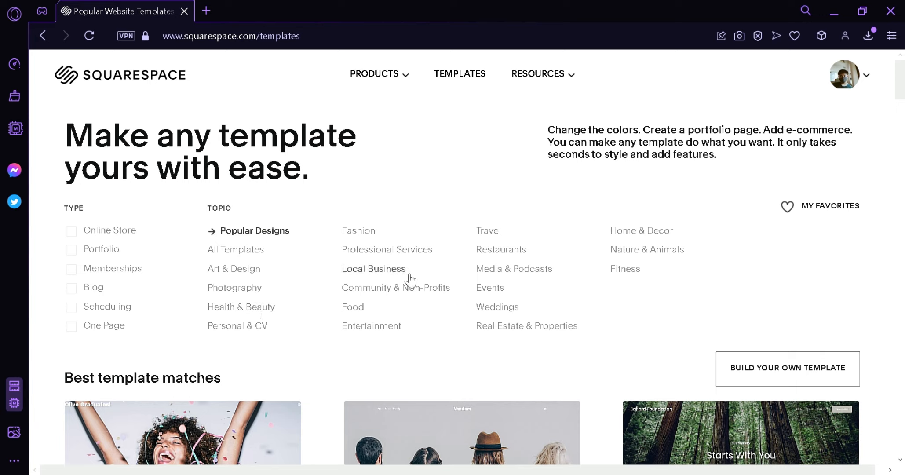
scroll(829, 251, "down", 8)
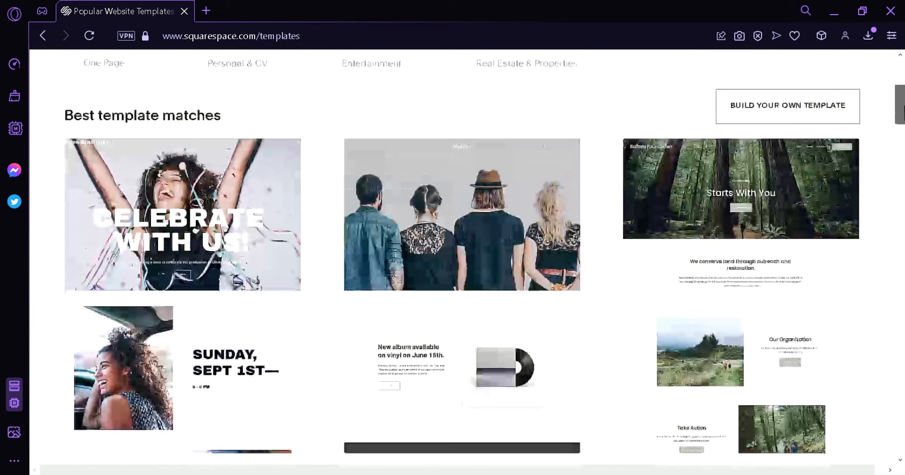
left_click_drag(901, 126, 885, 91)
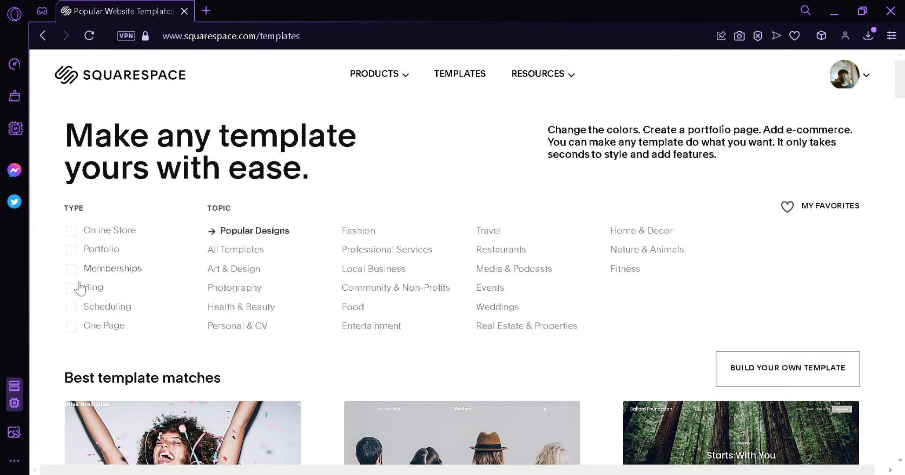
Step: Filter the popular designs by the Blog type, browse the matching templates and clear the filter
left_click(77, 292)
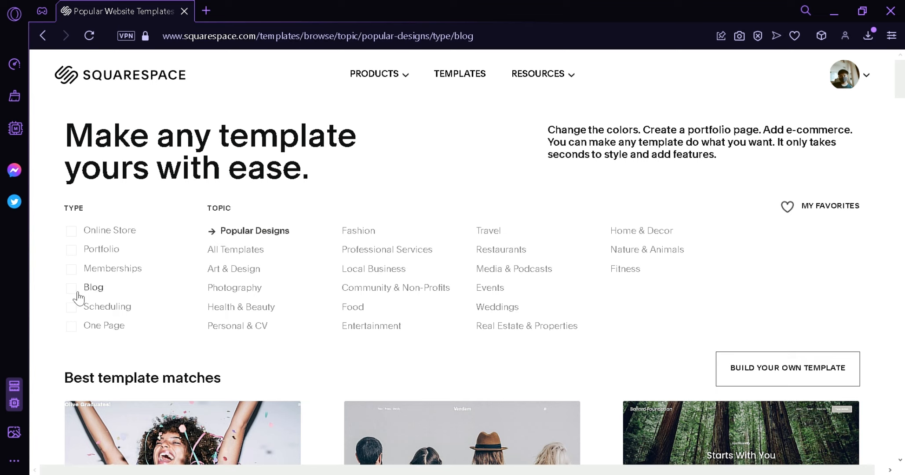
scroll(483, 257, "down", 7)
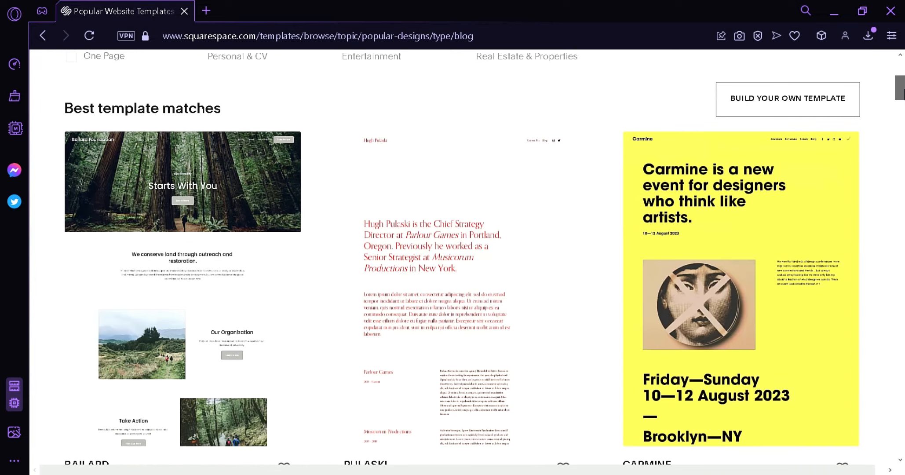
scroll(903, 143, "down", 15)
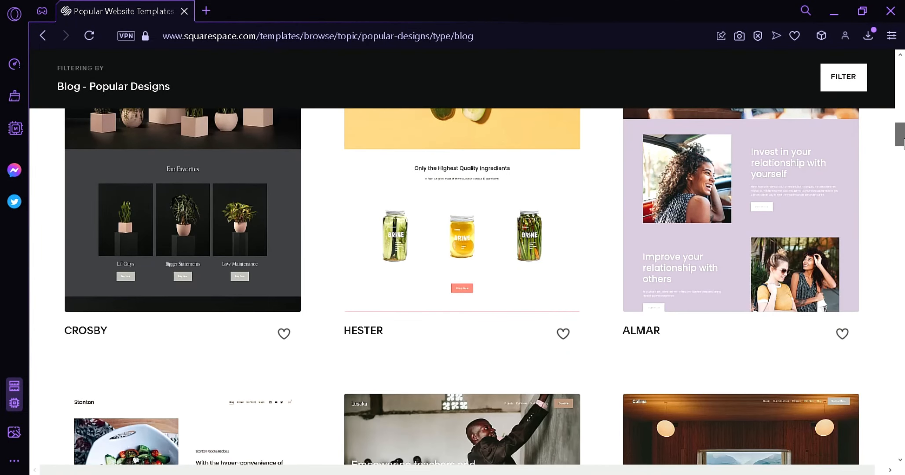
scroll(194, 275, "up", 20)
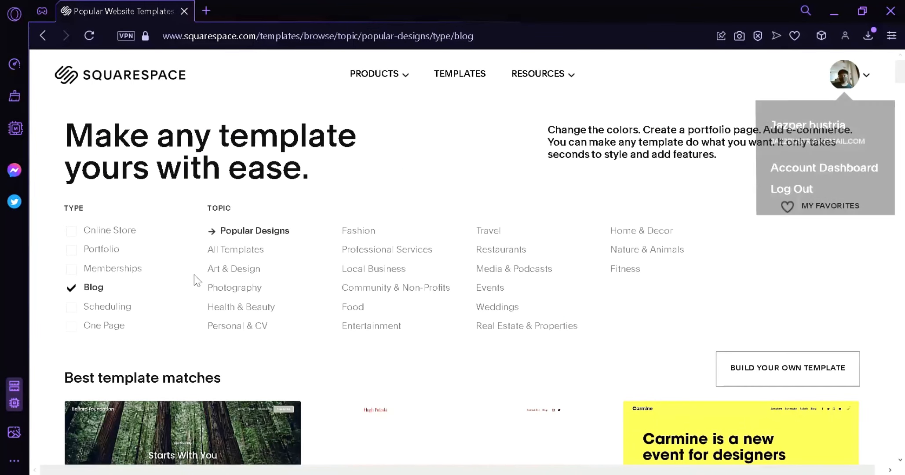
left_click(72, 289)
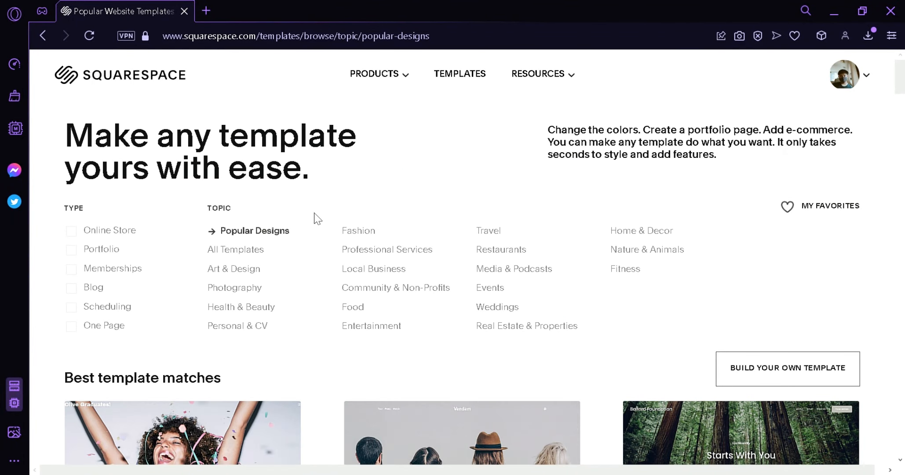
Step: Start a new site with the Vandam template from the best template matches
scroll(900, 110, "down", 10)
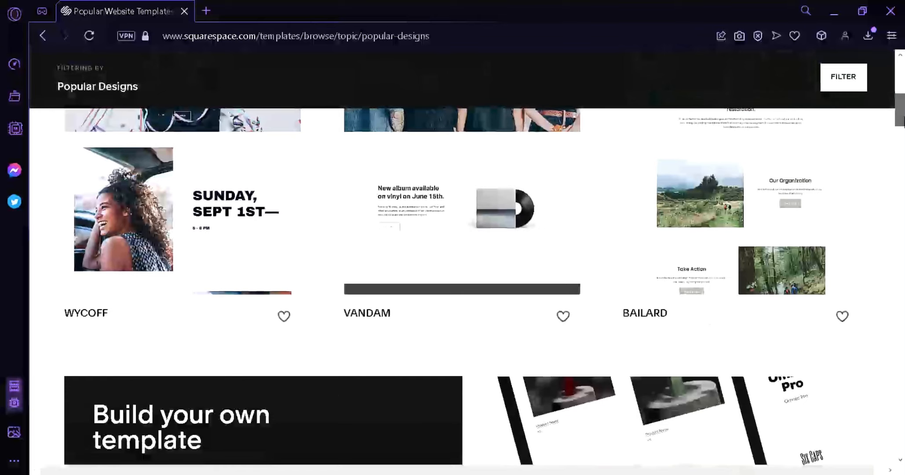
scroll(504, 238, "up", 3)
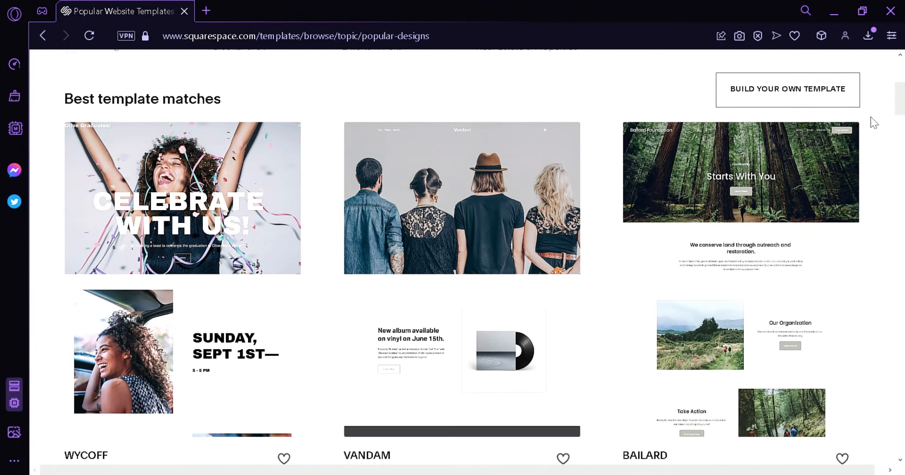
mouse_move(504, 238)
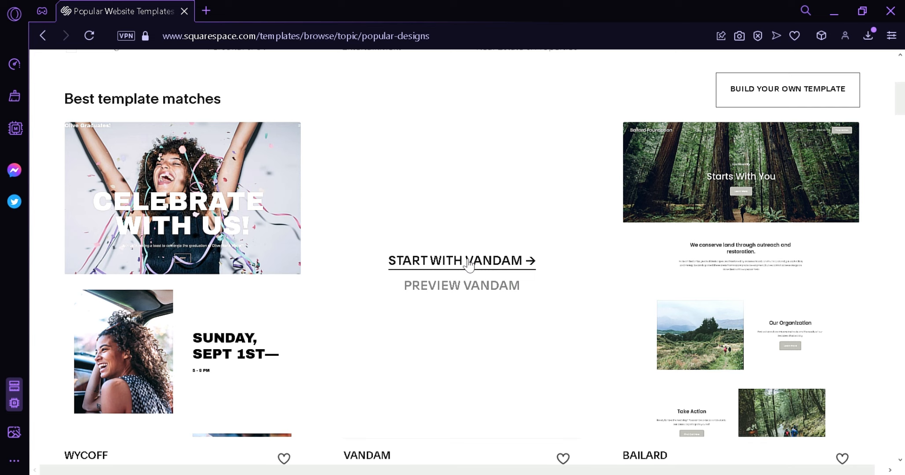
left_click(469, 265)
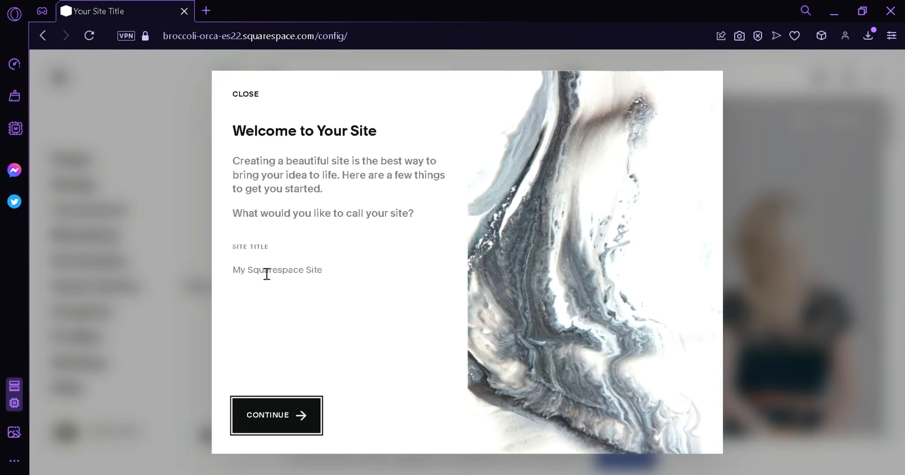
Step: Title the site "Test page" and go through the remaining welcome pages to reach the site editor
left_click(316, 275)
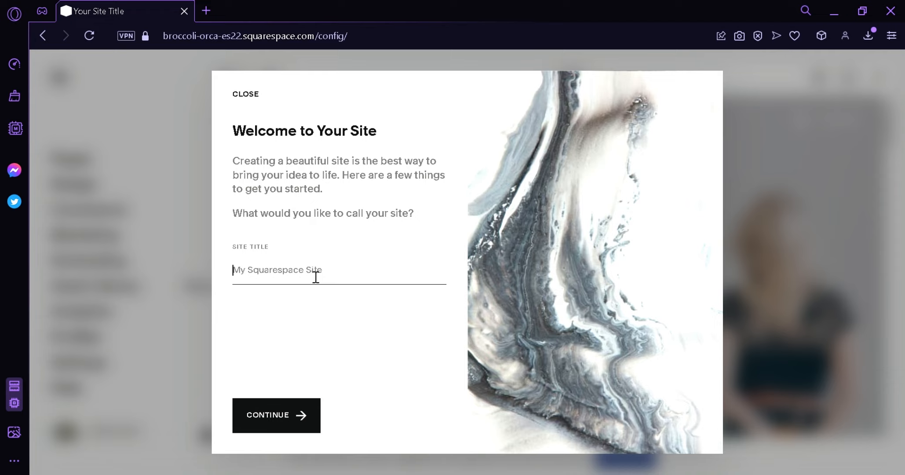
type("Test page")
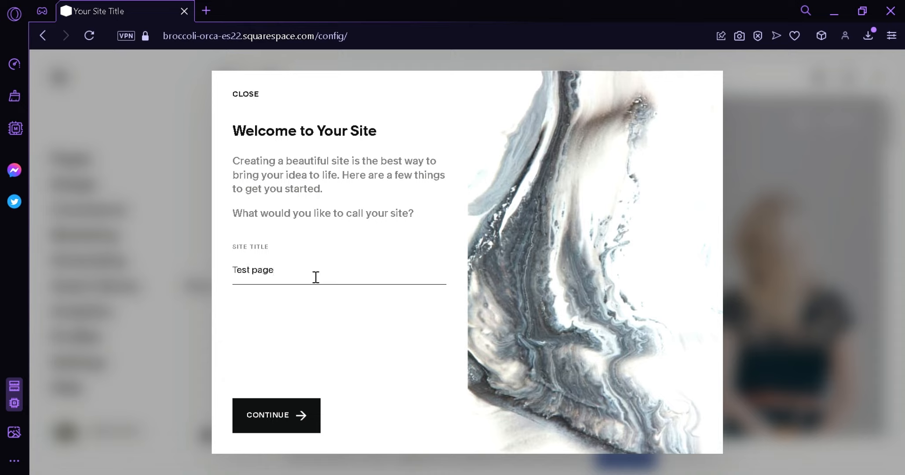
left_click(272, 416)
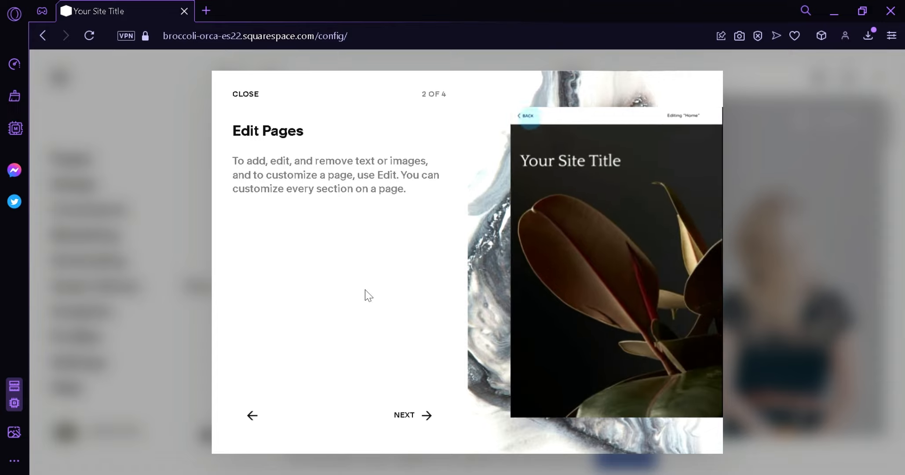
left_click(409, 426)
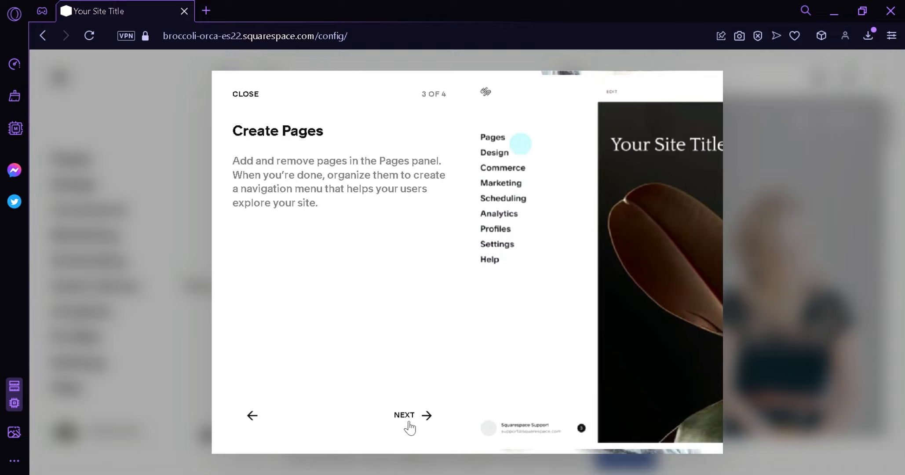
left_click(409, 425)
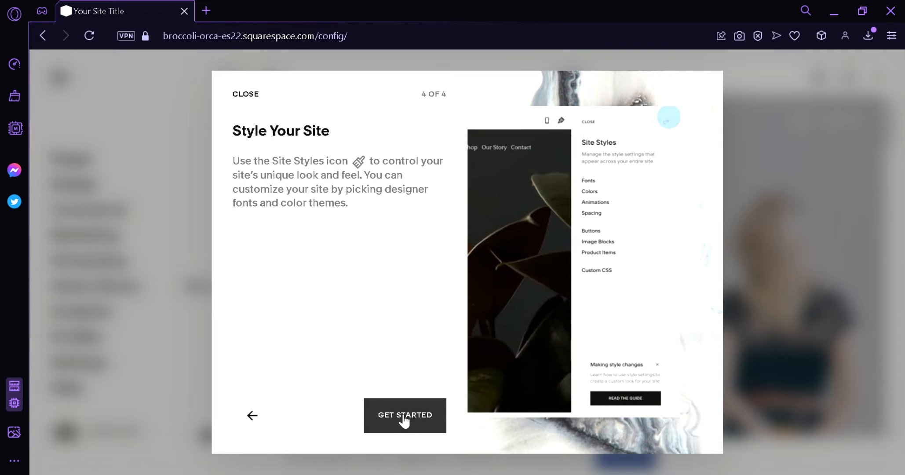
left_click(403, 420)
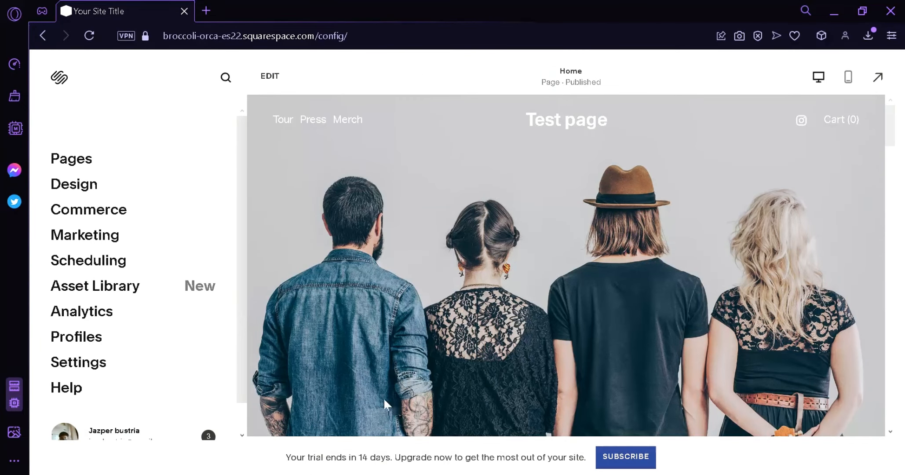
Step: Look over the home page preview and open the site's list of pages
left_click(866, 412)
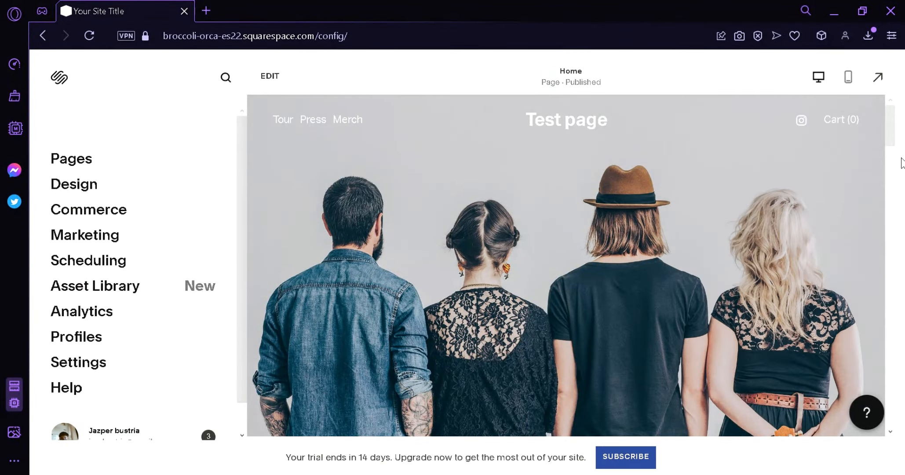
left_click_drag(893, 143, 873, 110)
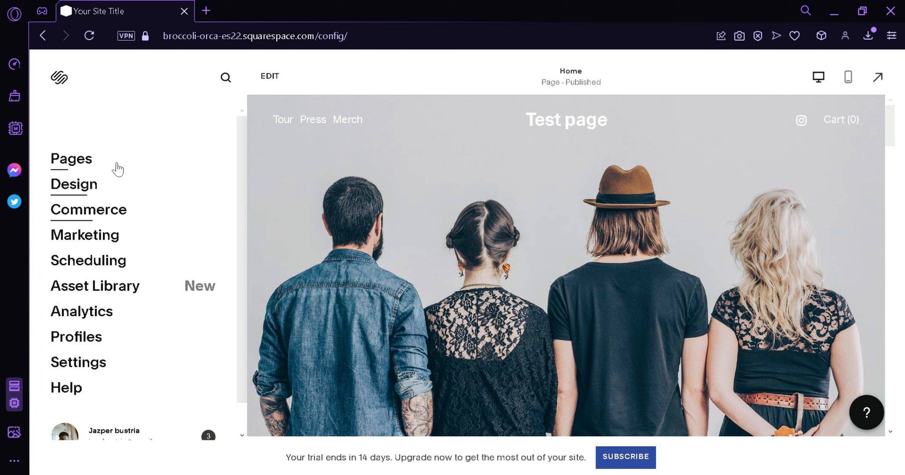
left_click(91, 170)
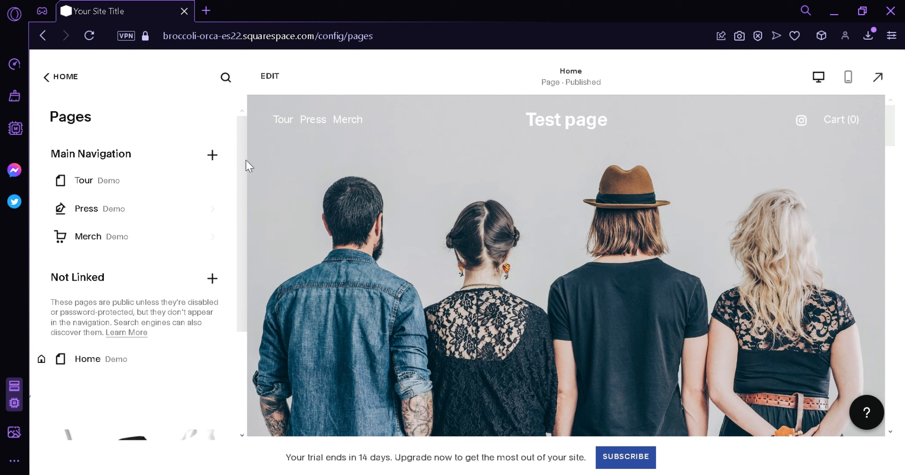
mouse_move(247, 159)
left_mouse_down()
mouse_move(246, 169)
mouse_move(230, 154)
left_mouse_up()
Step: Start adding a Blog collection page to the Not Linked section, reviewing the available page types
left_click(213, 279)
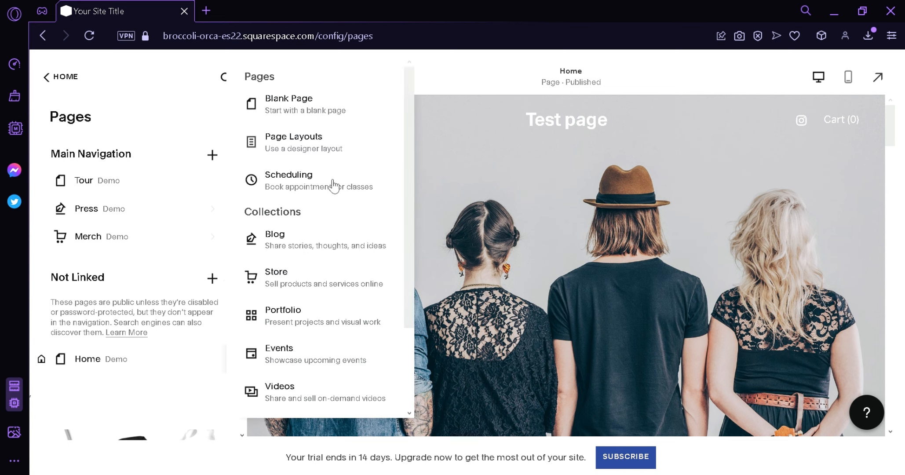
scroll(405, 185, "down", 2)
left_click_drag(413, 182, 432, 136)
scroll(402, 334, "down", 3)
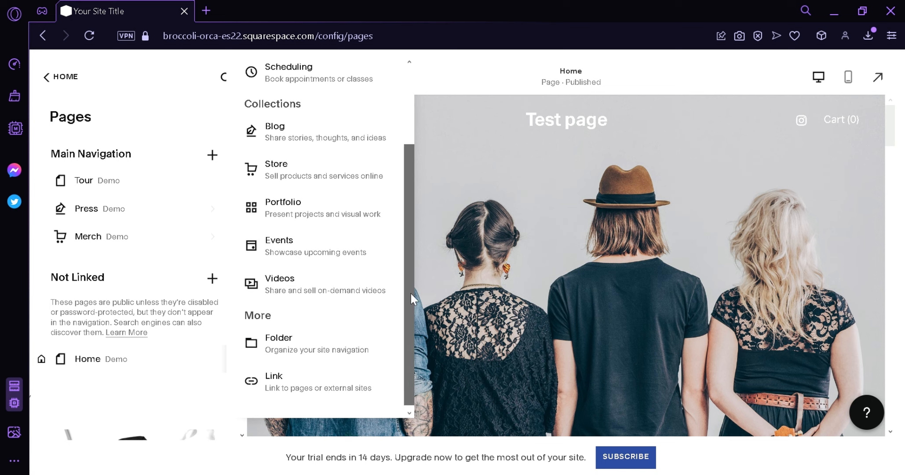
scroll(410, 292, "up", 3)
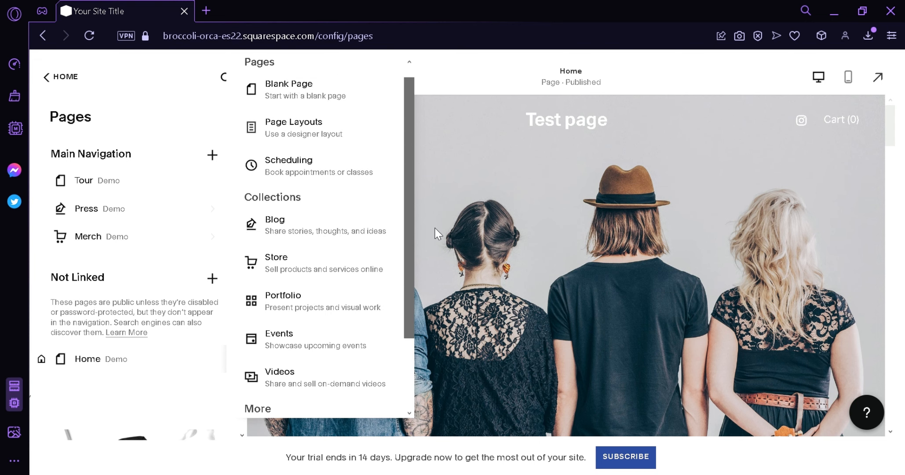
left_click(285, 241)
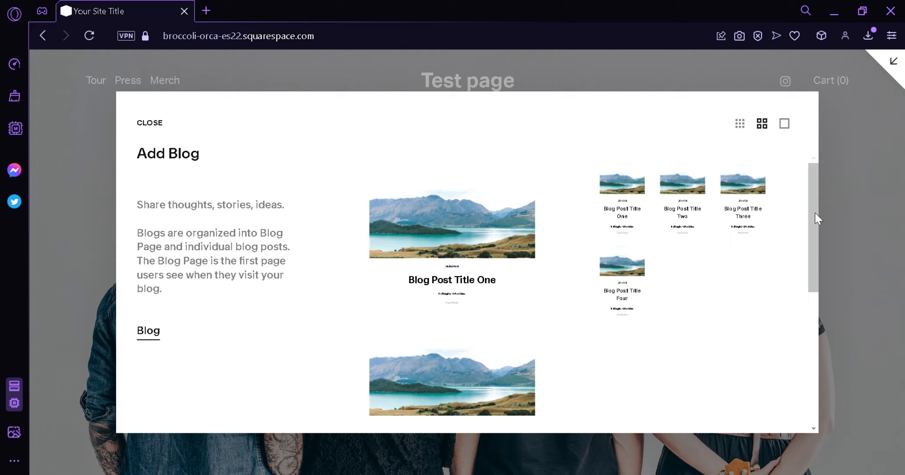
Step: Create the blog page with the single-column layout of large stacked images, keeping its suggested name
left_click_drag(814, 212, 814, 252)
left_click_drag(810, 290, 788, 218)
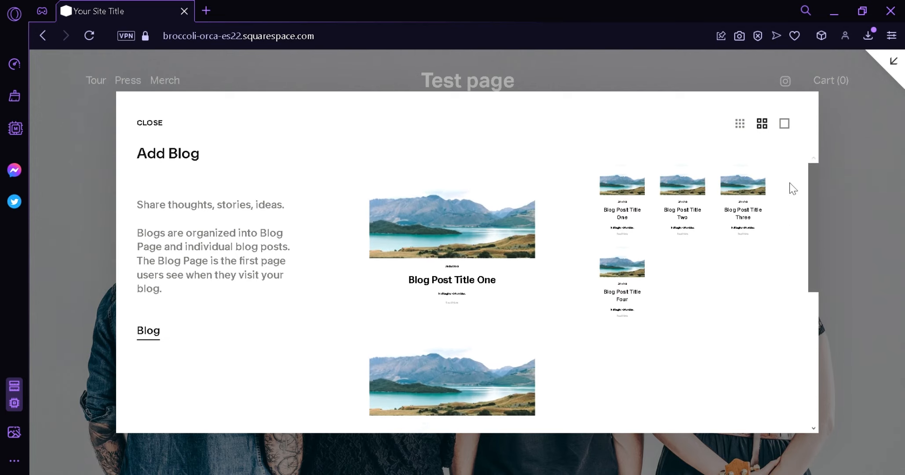
left_click(785, 124)
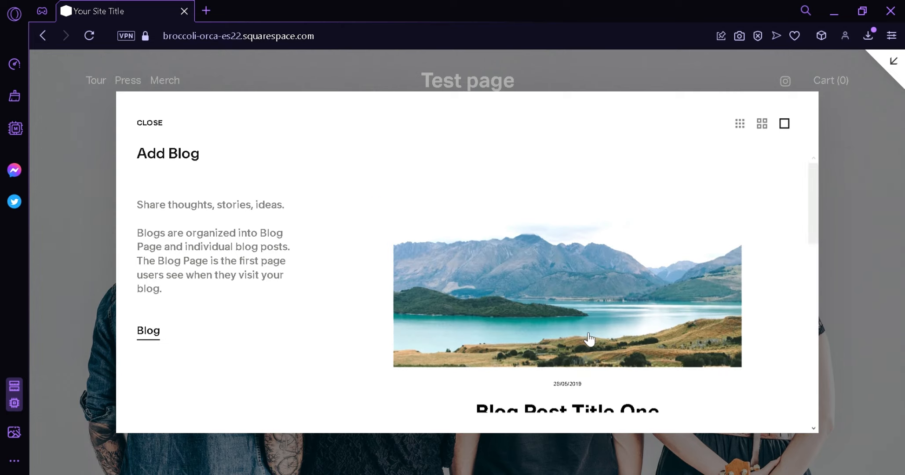
left_click_drag(818, 207, 828, 178)
scroll(808, 236, "down", 2)
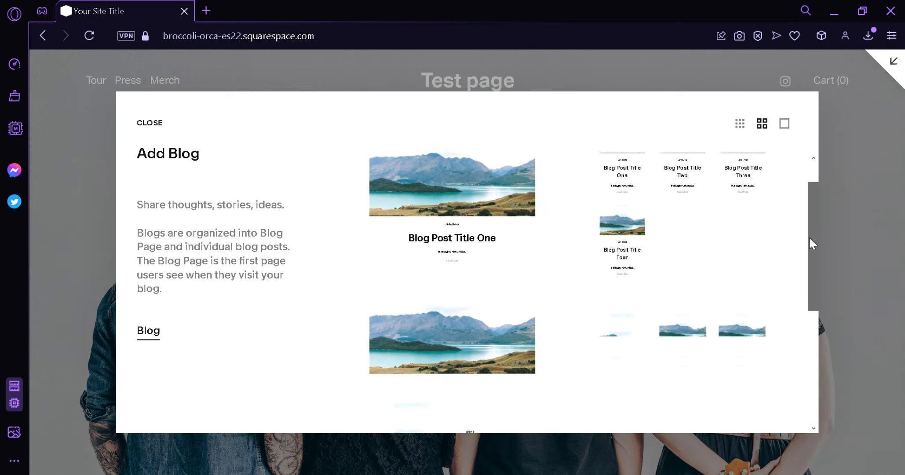
left_click(476, 258)
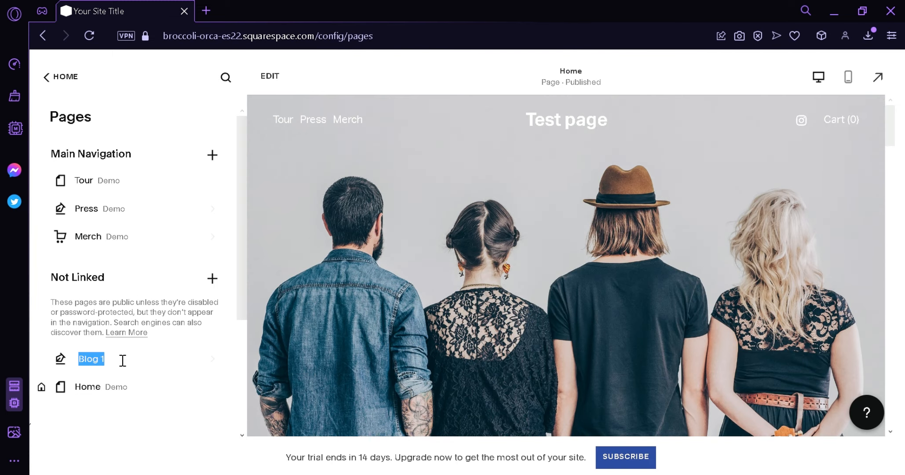
left_click(124, 367)
key("Return")
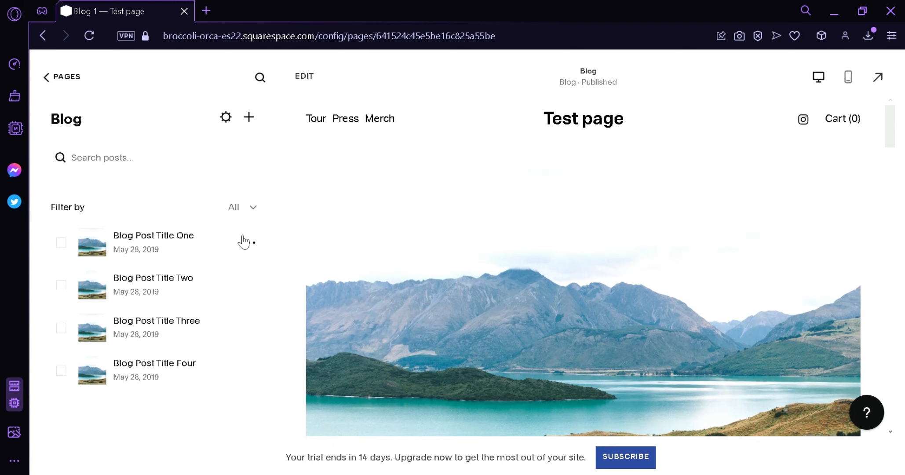
Step: Open the post "Blog Post Title One" in the preview and look through it
left_click(174, 256)
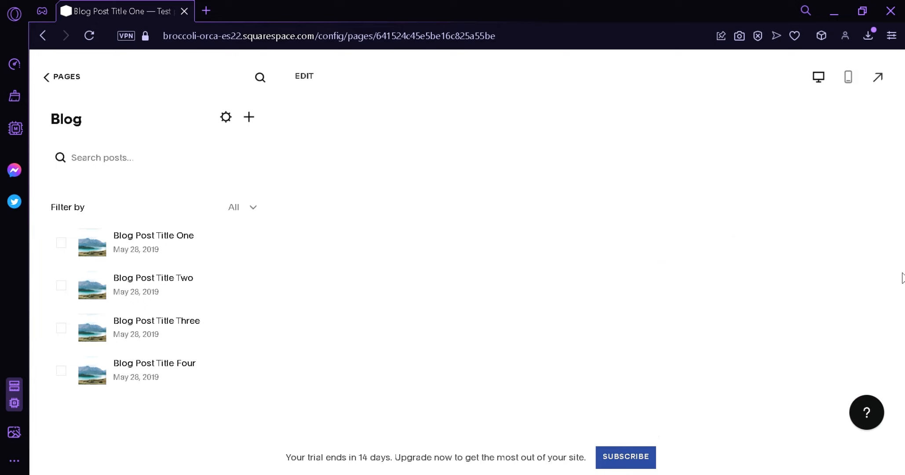
mouse_move(892, 216)
left_mouse_down()
mouse_move(894, 233)
mouse_move(889, 213)
left_mouse_up()
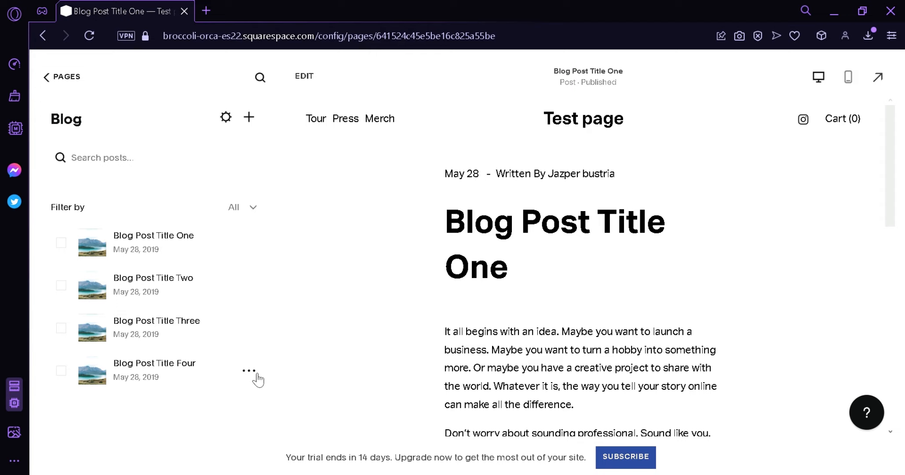
Step: Duplicate the post "Blog Post Title Four" and delete the copy
left_click(250, 372)
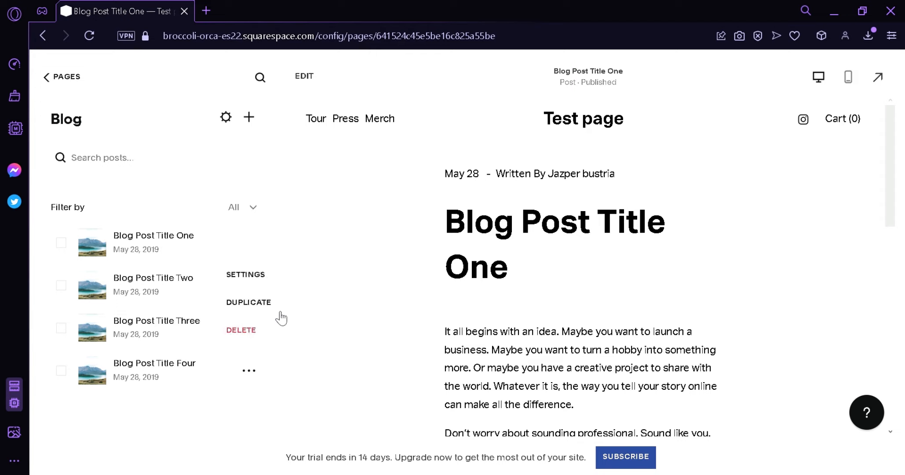
left_click(249, 308)
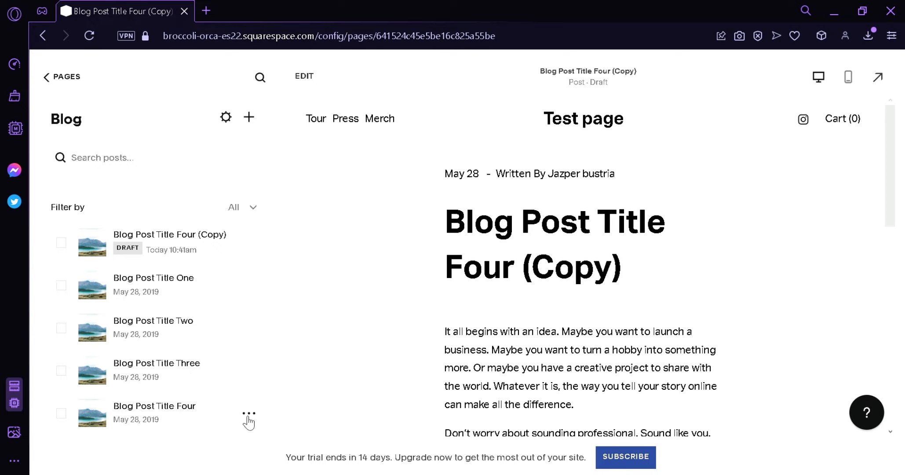
left_click(251, 243)
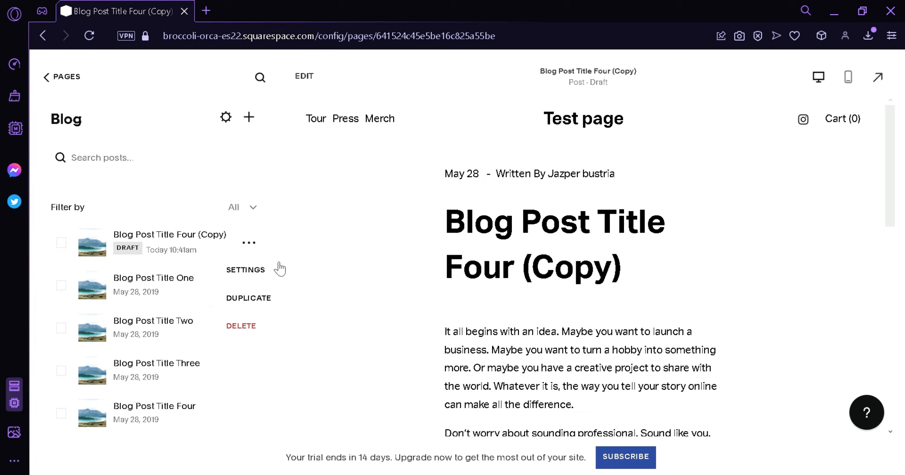
left_click(244, 326)
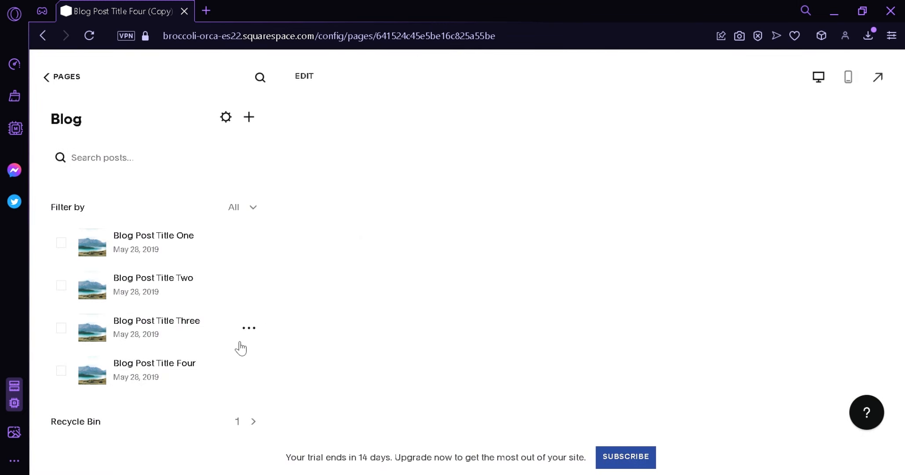
Step: Delete the post "Blog Post Title Four" and look at the deleted posts in the blog's Recycle Bin
left_click(251, 374)
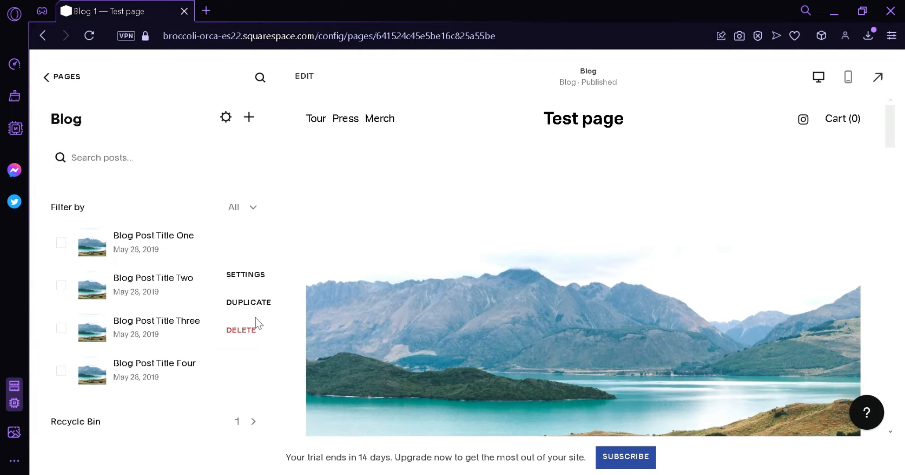
left_click(248, 327)
left_click(539, 300)
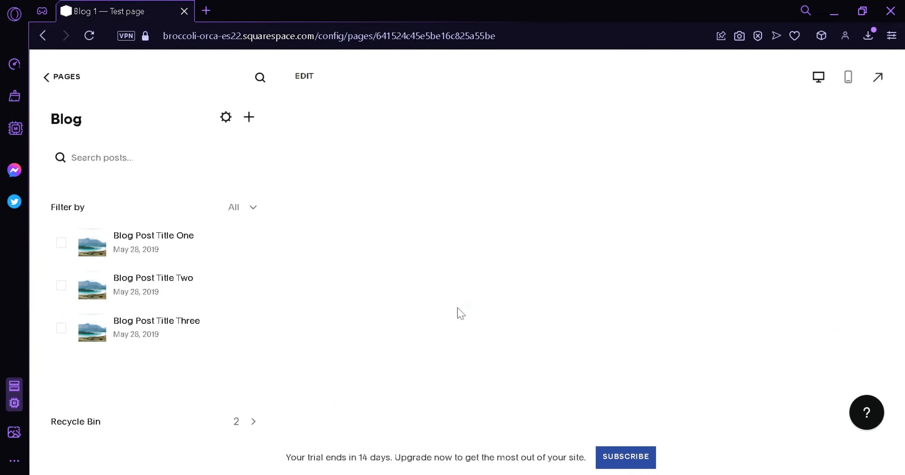
left_click(260, 425)
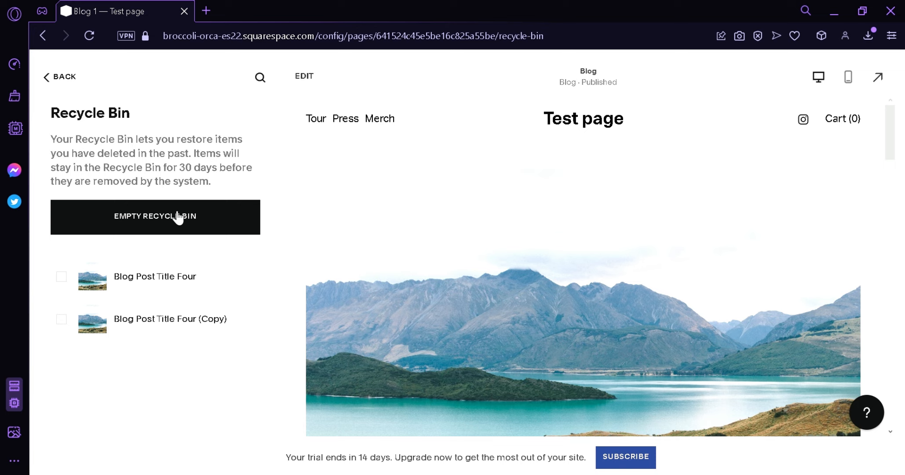
left_click(61, 77)
Step: Review the Content and Options settings of the post "Blog Post Title One" without changing anything
left_click(249, 242)
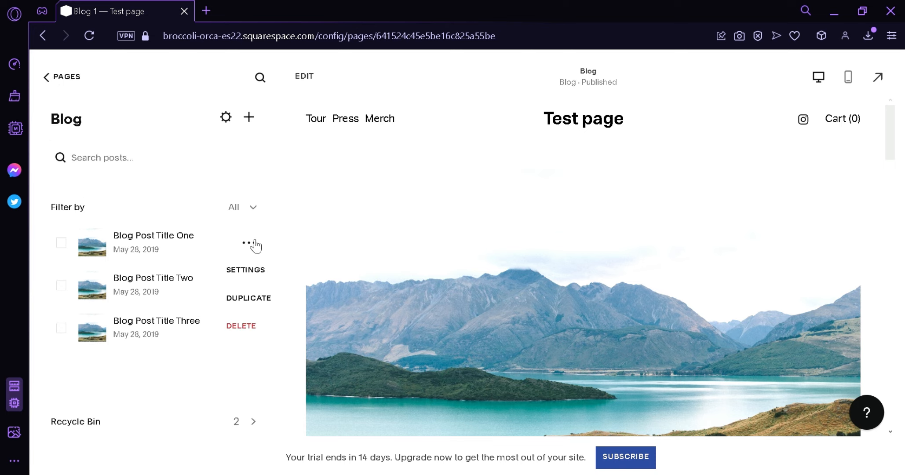
left_click(257, 277)
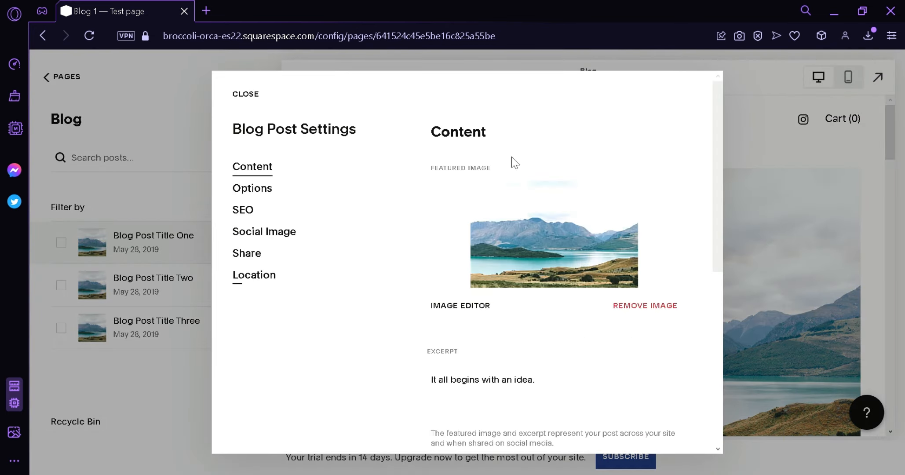
mouse_move(717, 204)
left_mouse_down()
mouse_move(719, 221)
mouse_move(717, 199)
left_mouse_up()
left_click_drag(714, 201, 716, 279)
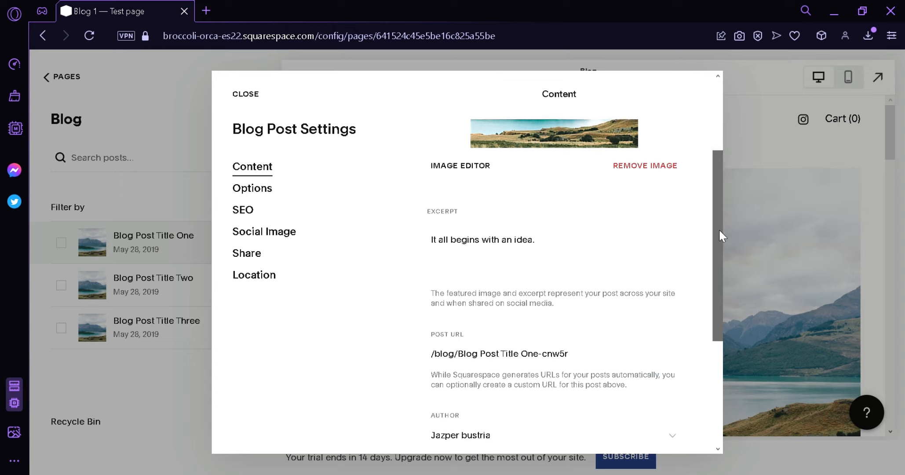
left_click_drag(719, 228, 715, 360)
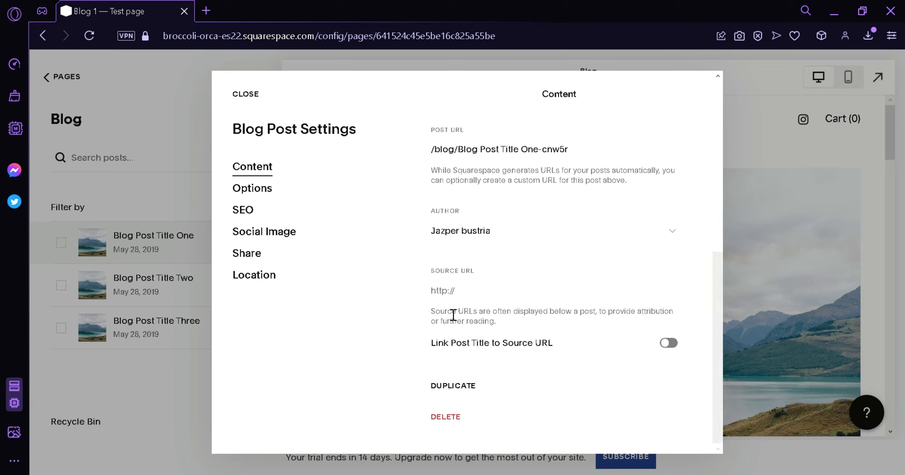
left_click(264, 191)
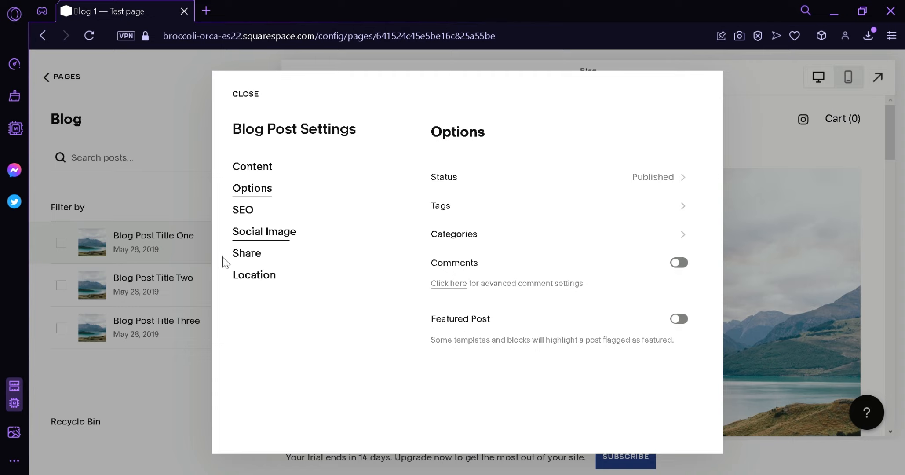
left_click(245, 94)
Step: Move the Blog page from Not Linked to the Main Navigation below Merch and try the Merch and Blog links in the preview
left_click(66, 78)
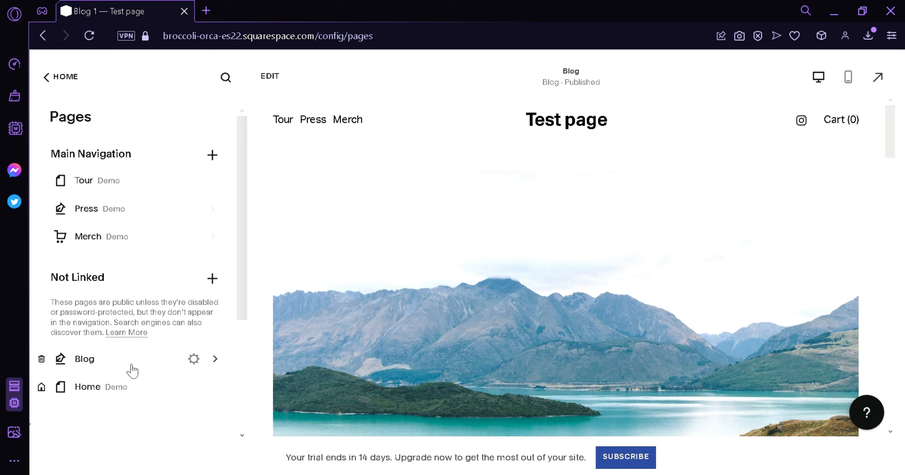
left_click_drag(132, 369, 123, 258)
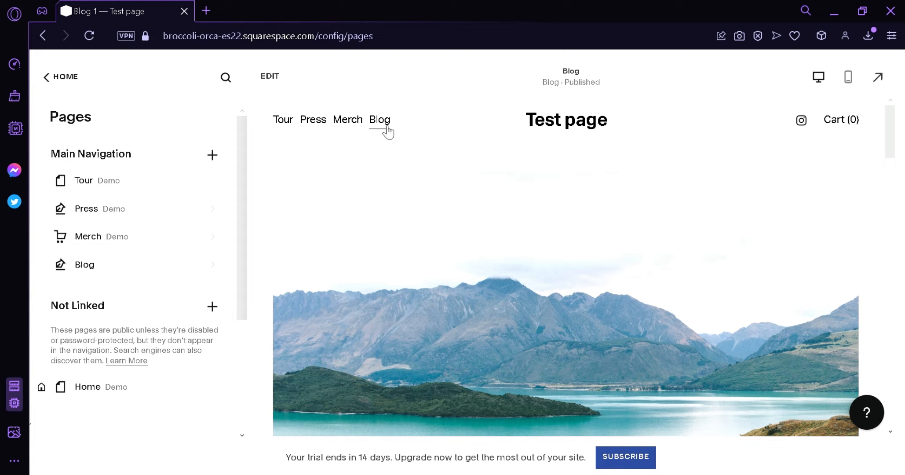
left_click(351, 124)
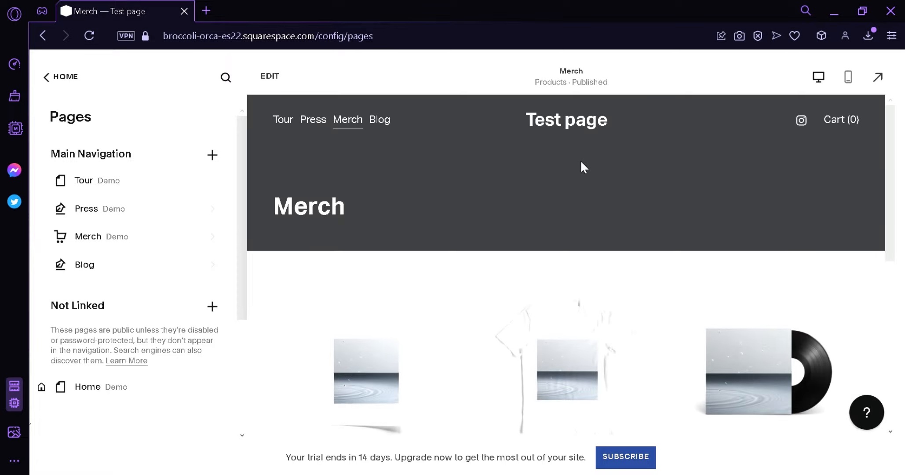
left_click(388, 121)
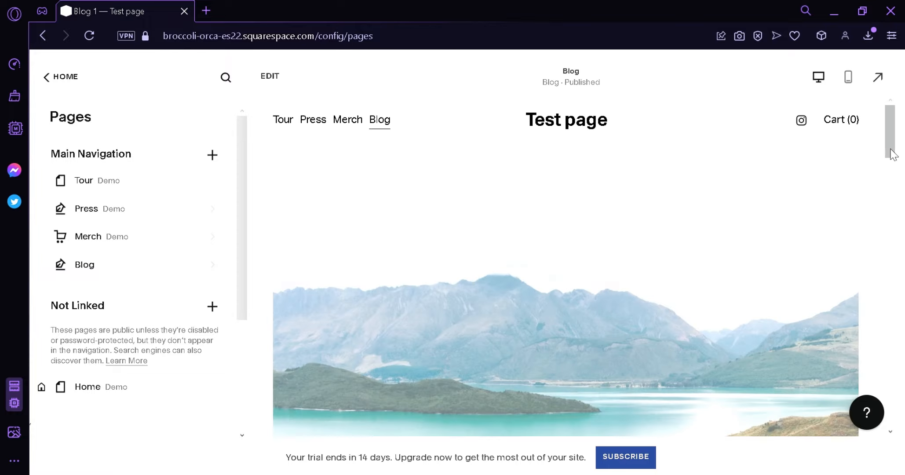
Step: Open "Blog Post Title One" from the Blog page preview and look through it alongside the blog's post list
left_click_drag(891, 153, 893, 169)
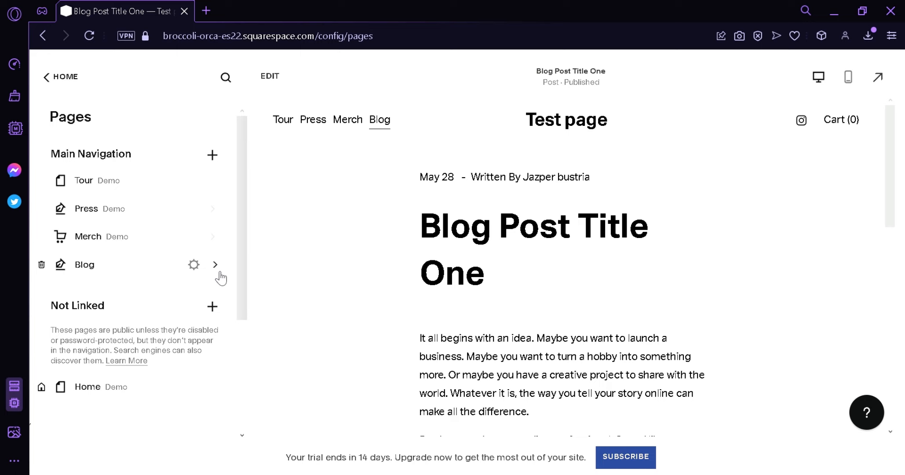
left_click(220, 276)
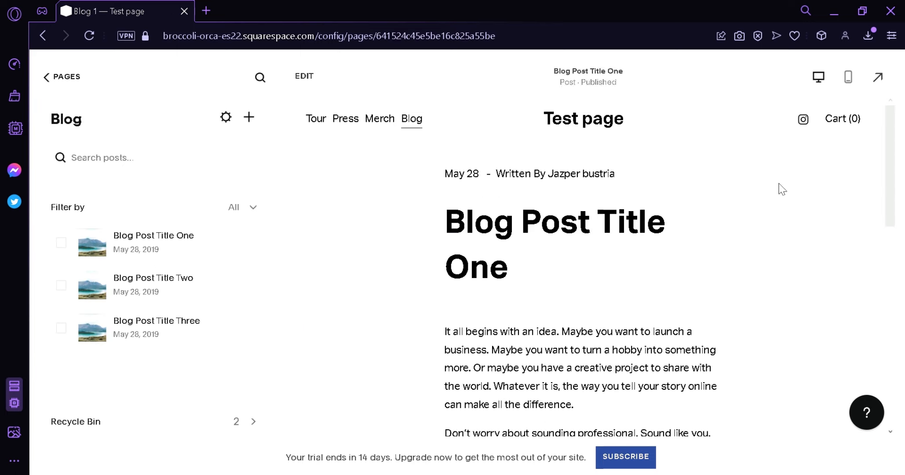
left_click_drag(890, 168, 894, 267)
scroll(404, 228, "up", 6)
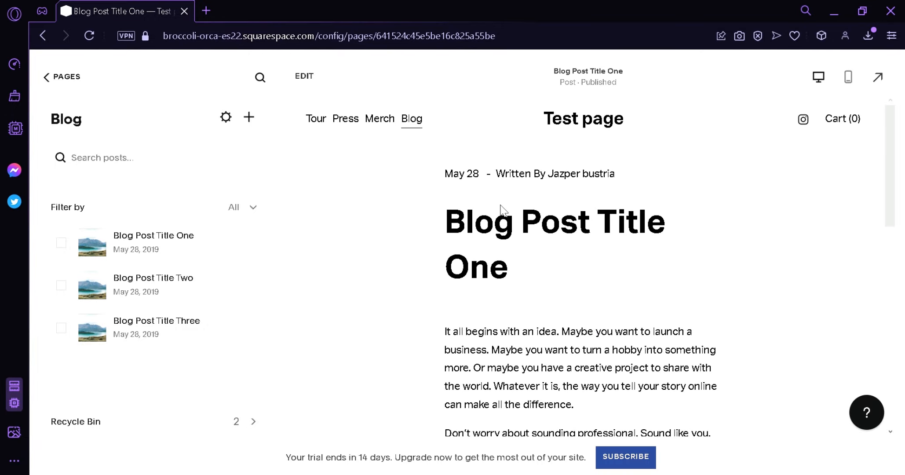
Step: Open "Blog Post Title One" in the page editor and look through it from the site header to the footer
left_click(312, 87)
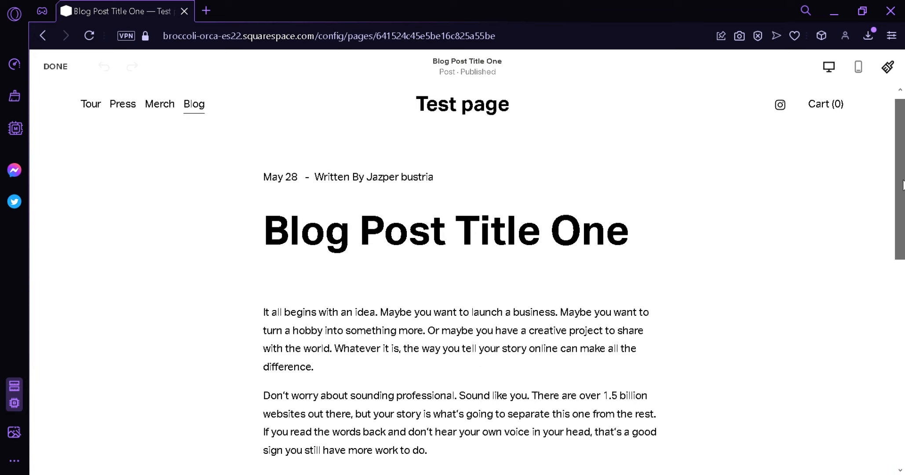
left_click_drag(904, 181, 900, 175)
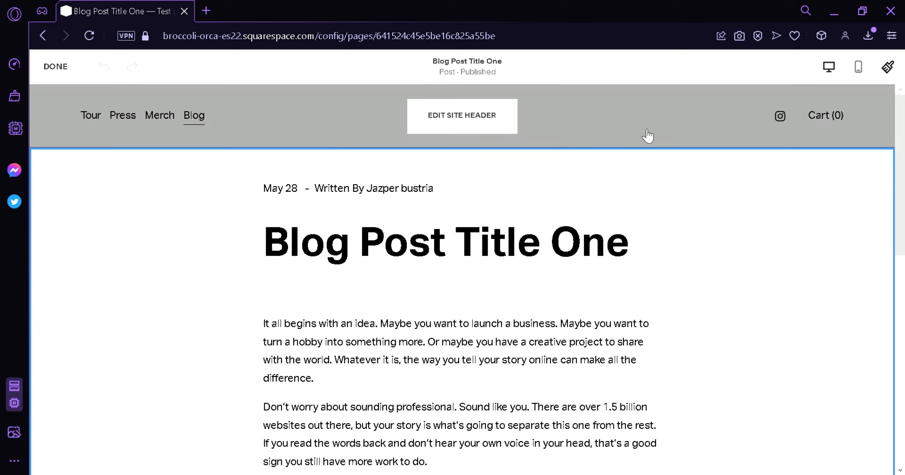
scroll(636, 297, "down", 6)
scroll(491, 335, "down", 3)
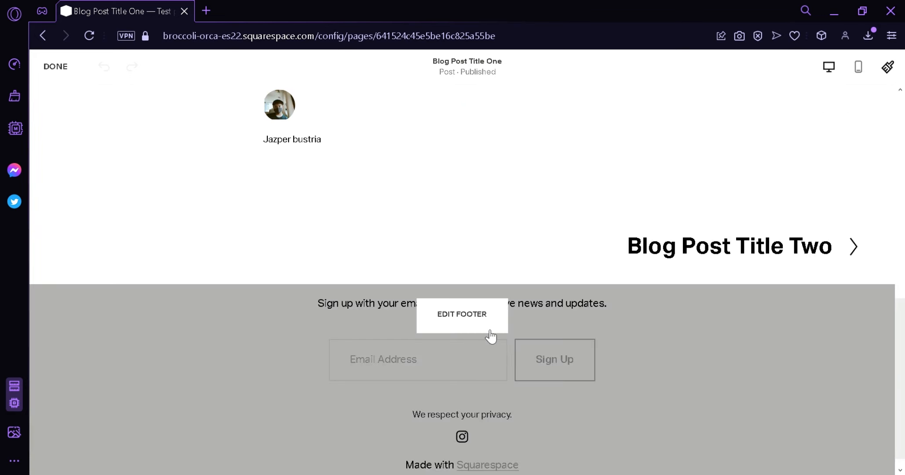
scroll(584, 290, "up", 9)
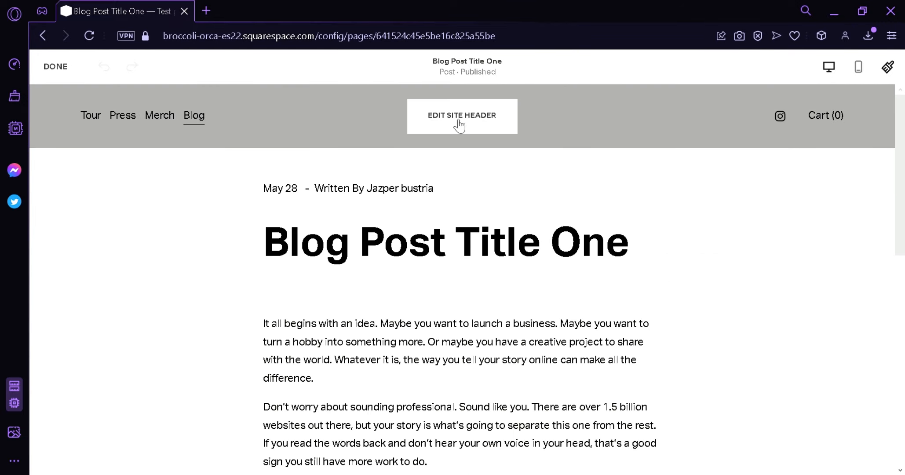
Step: Start editing the site header and upload "Orange (1).png" as the logo image
left_click(463, 129)
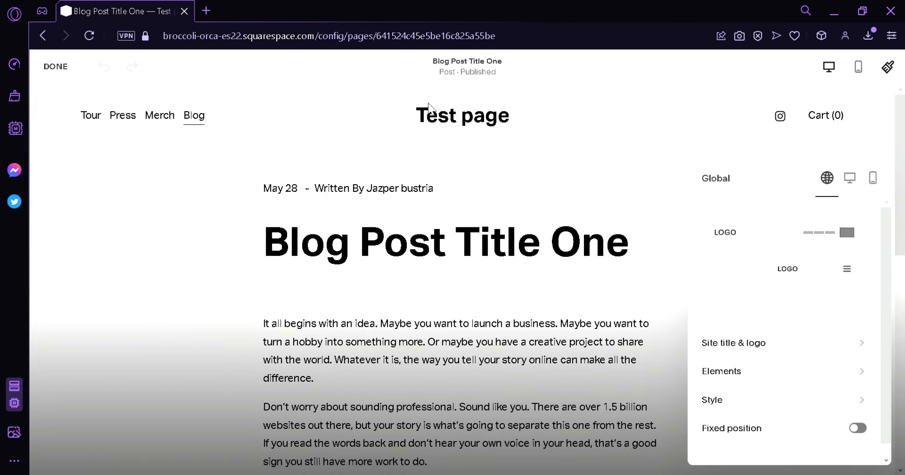
left_click(782, 353)
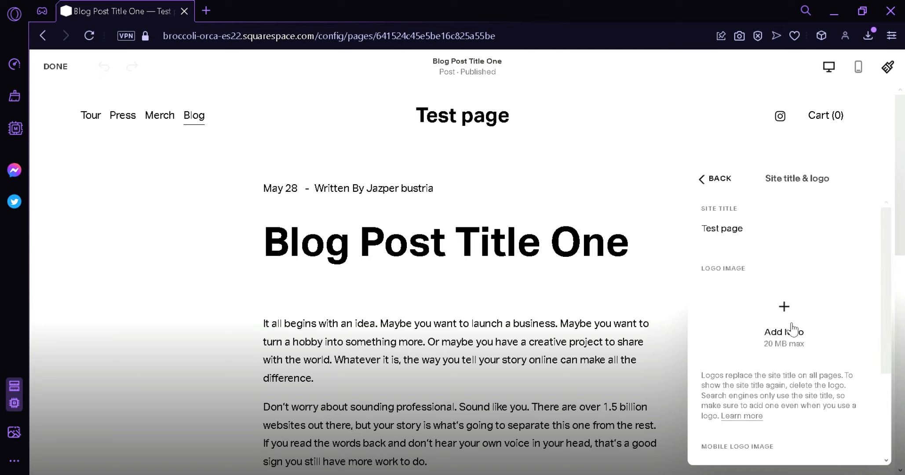
mouse_move(787, 321)
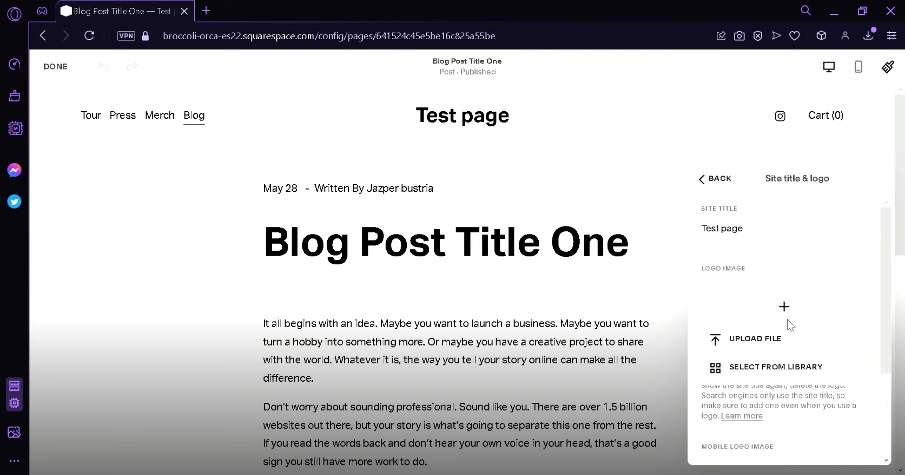
left_click(761, 343)
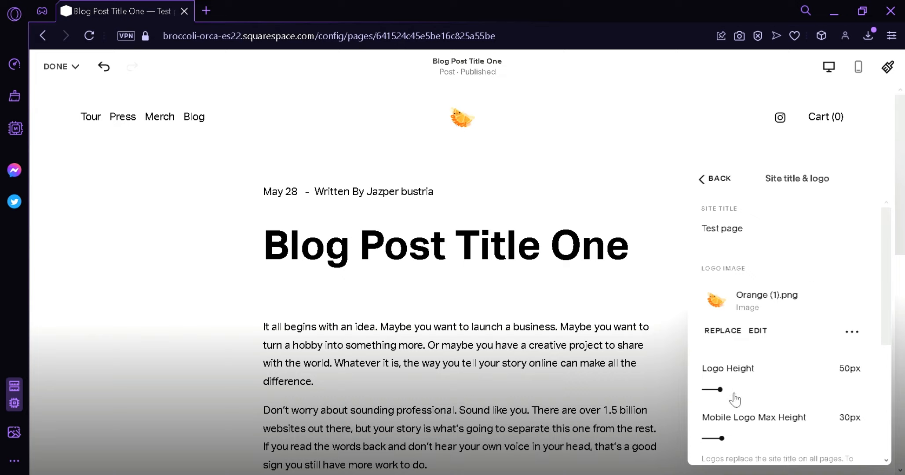
Step: Review the logo's removal, height and mobile logo options in the site title and logo settings
left_click(850, 333)
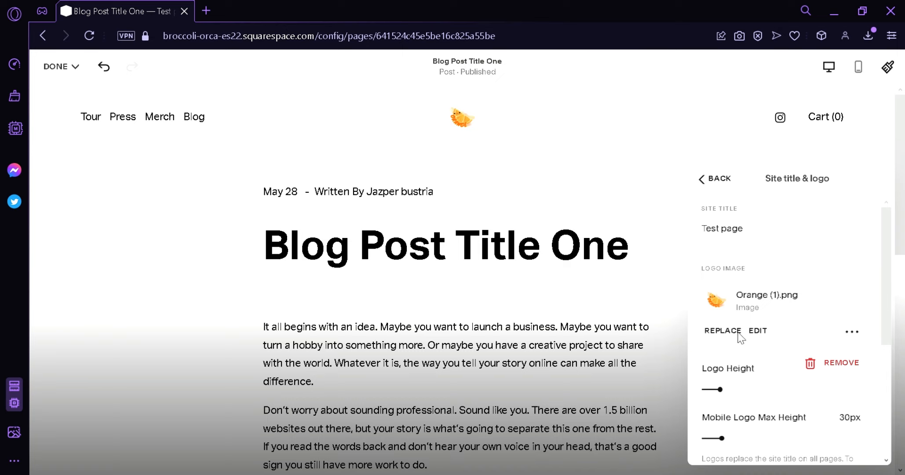
left_click(888, 275)
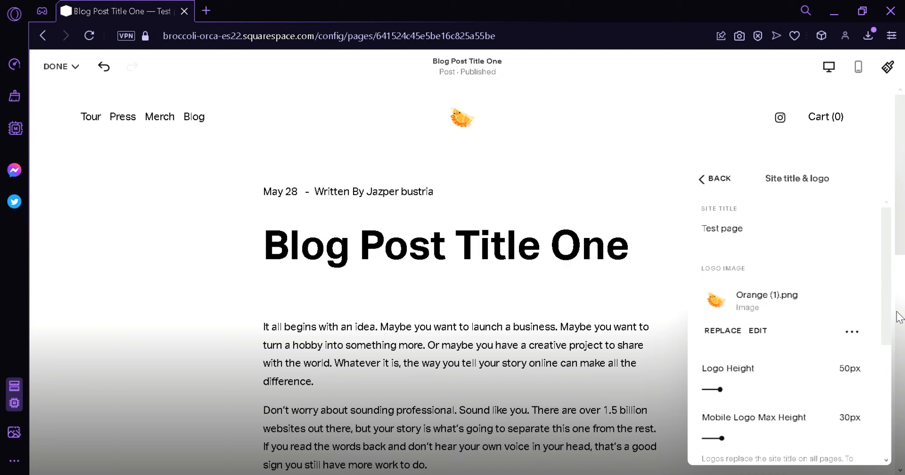
left_click(892, 334)
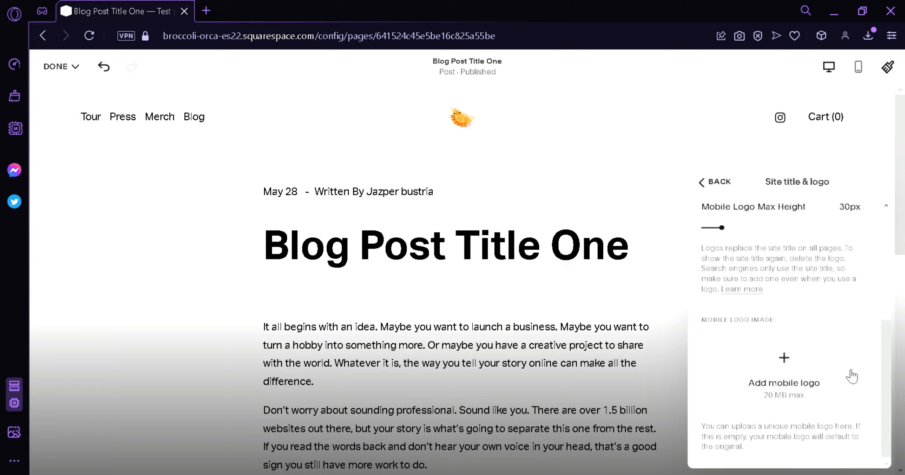
scroll(893, 334, "up", 5)
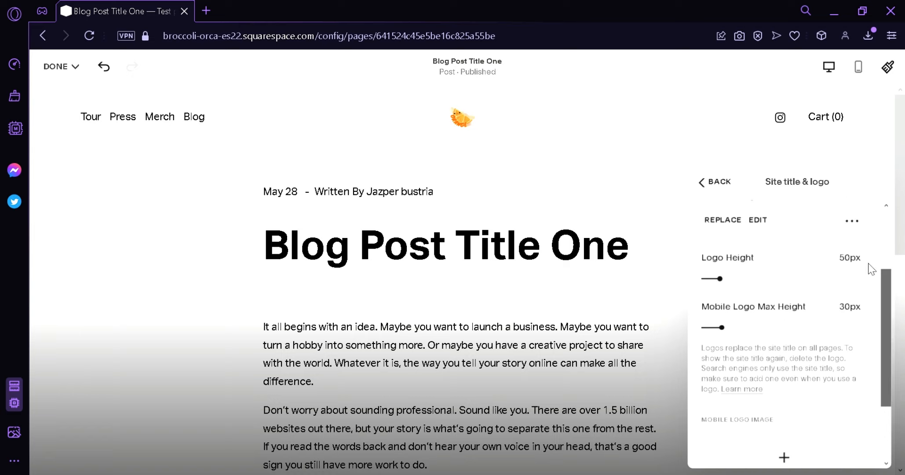
Step: Turn on the button in the header elements and label it "Register"
left_click(714, 191)
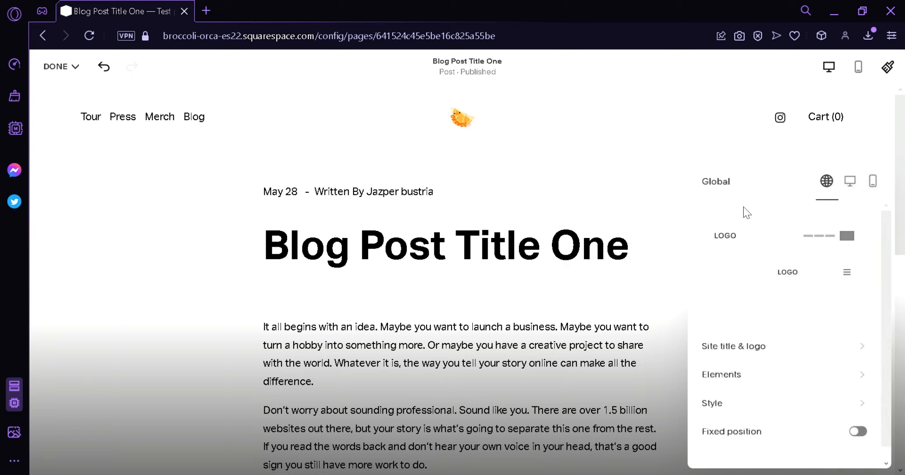
left_click(784, 379)
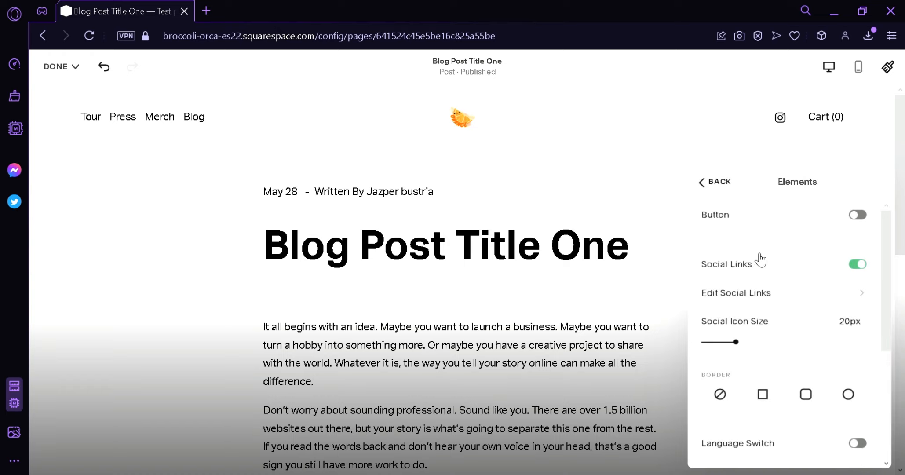
left_click(864, 217)
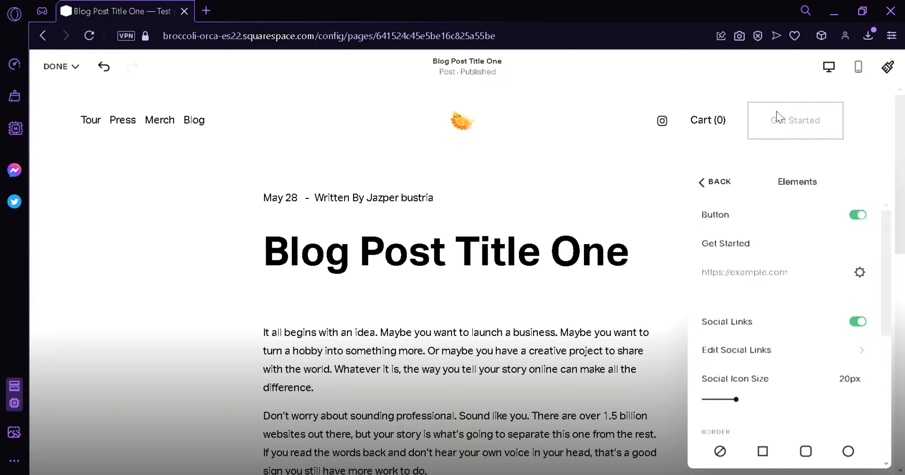
left_click(764, 250)
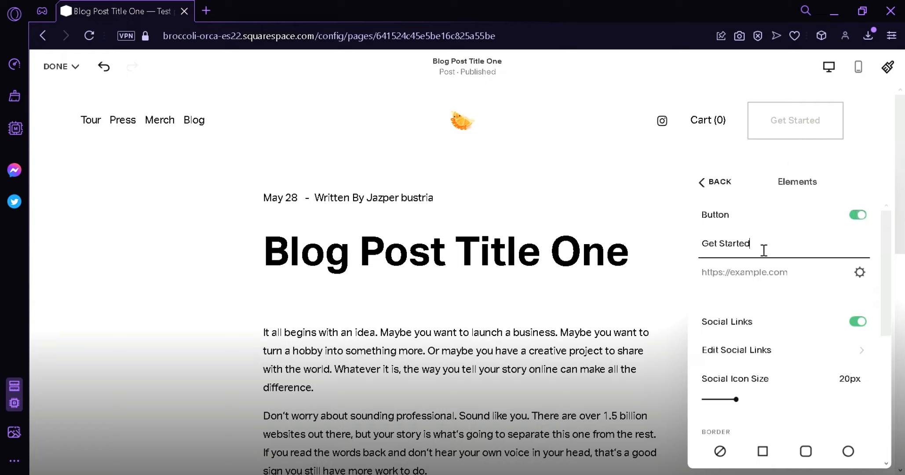
triple_click(764, 250)
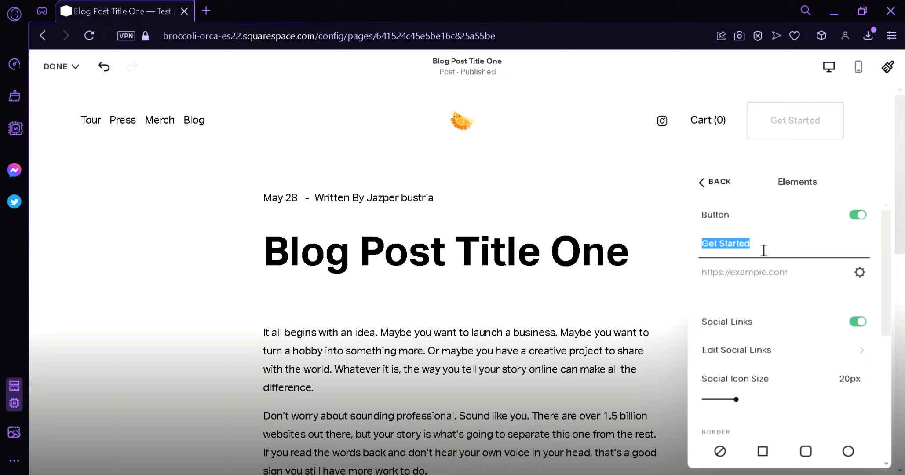
type("Register")
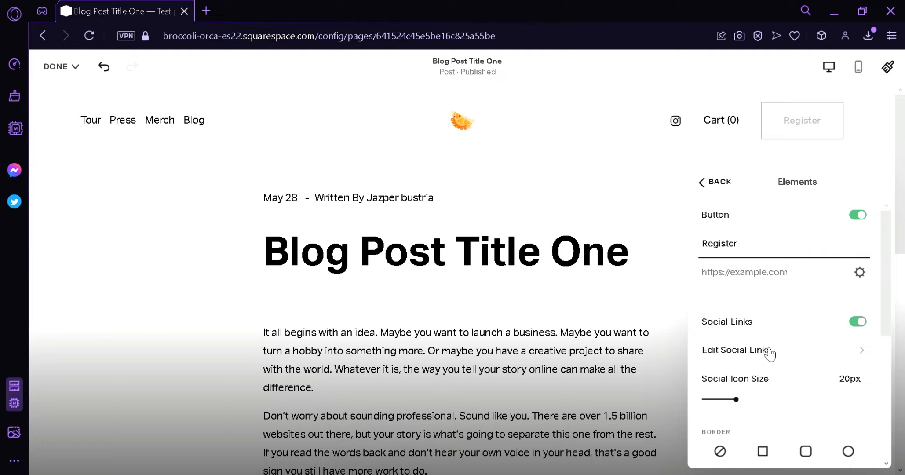
Step: Add Facebook.com to the header's social links
scroll(768, 354, "down", 4)
scroll(791, 299, "up", 4)
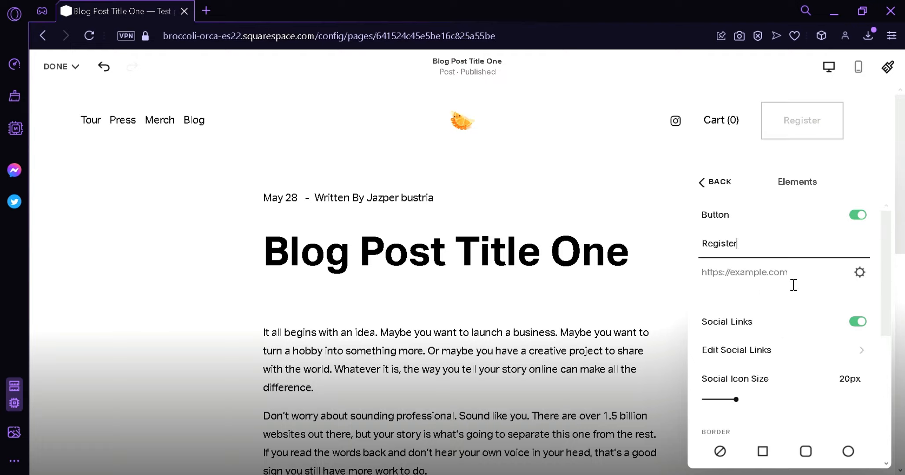
left_click(816, 350)
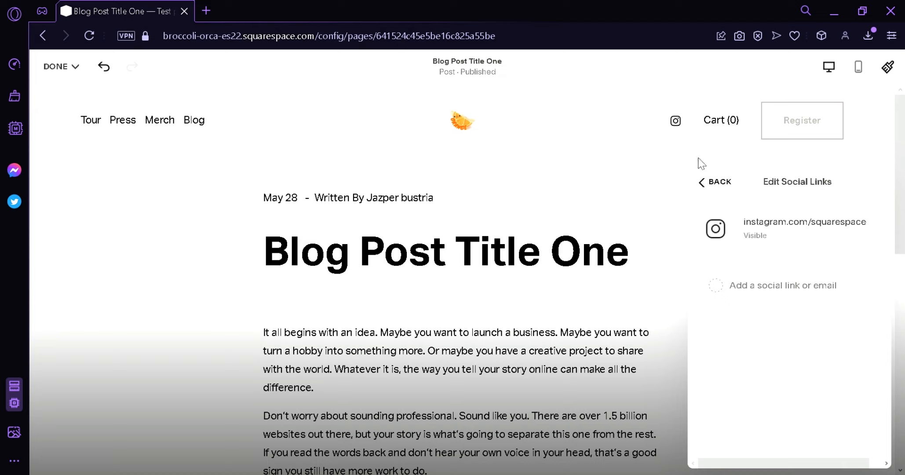
left_click(720, 291)
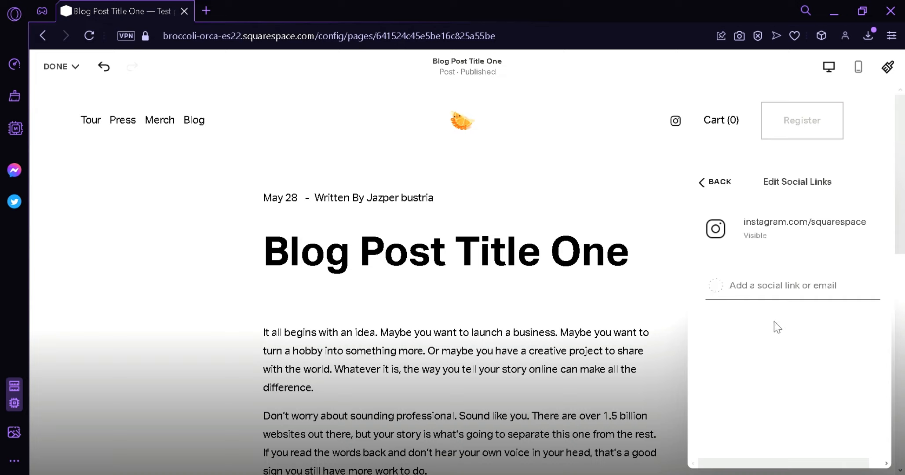
type("Facebook.com")
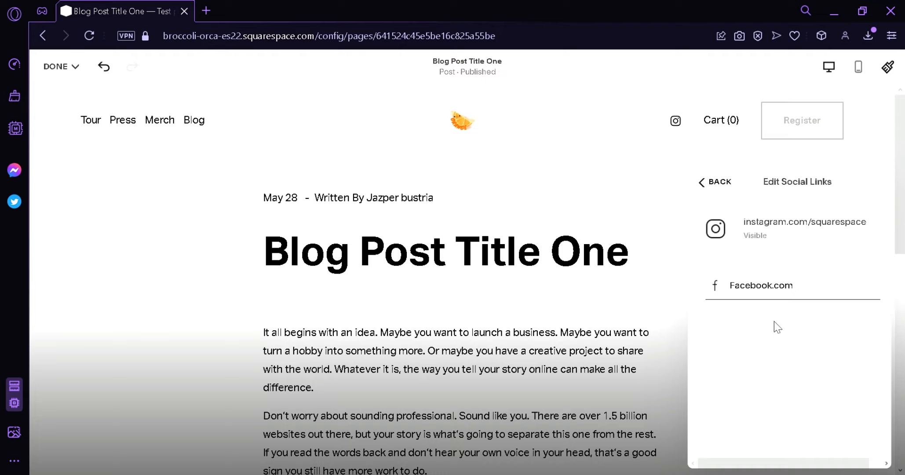
key("Return")
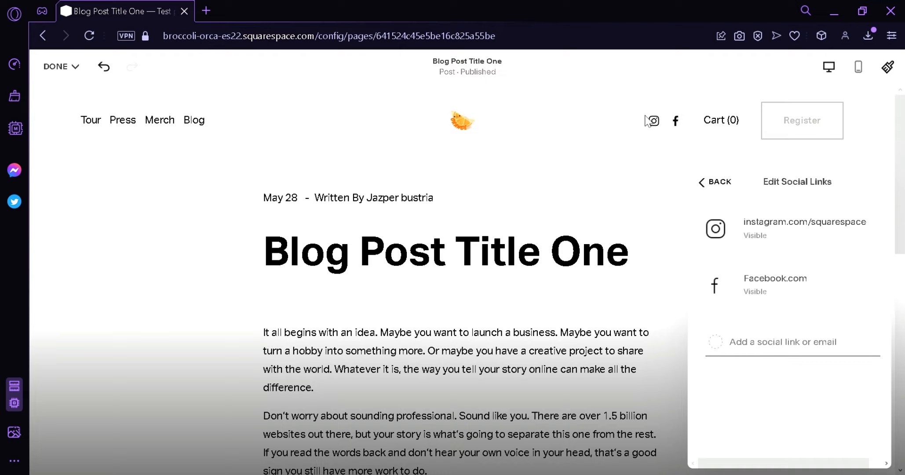
Step: Set the header's social icon size to 25px and look through the border, language switch and cart options
left_click(706, 189)
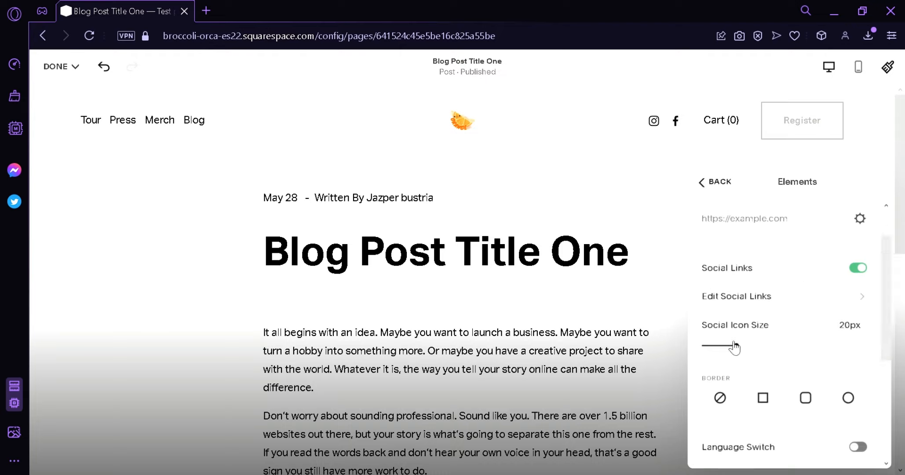
left_click(774, 347)
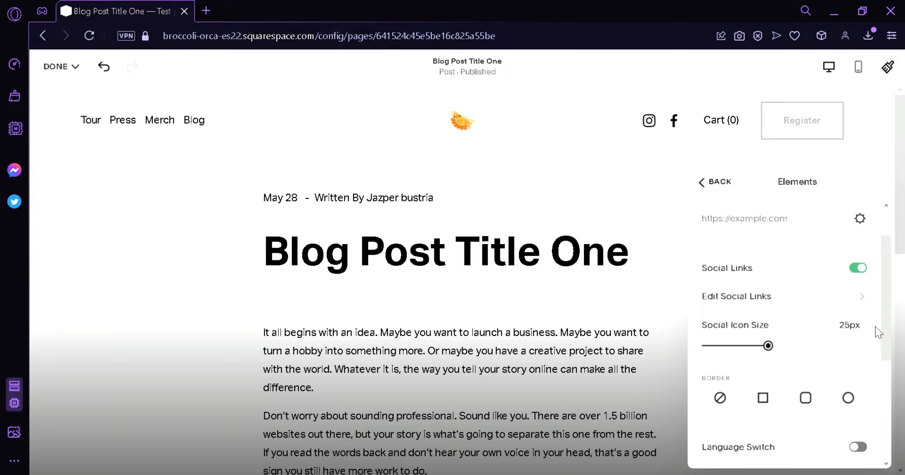
scroll(886, 347, "down", 1)
scroll(886, 348, "down", 3)
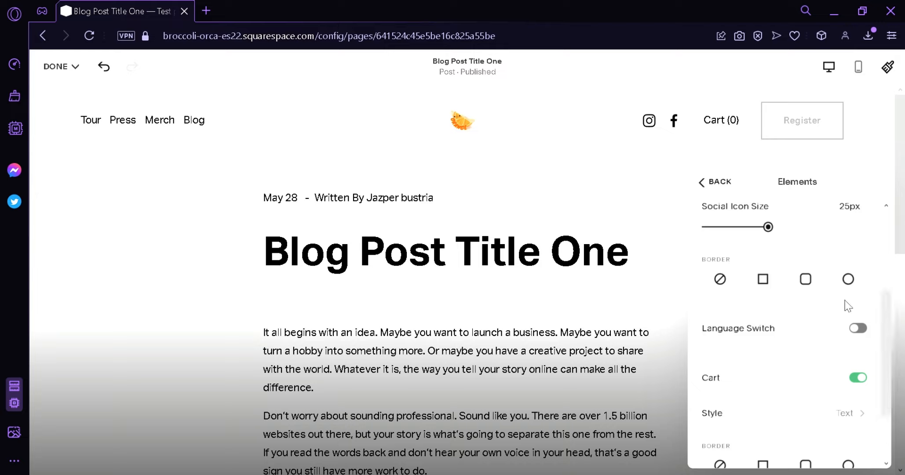
scroll(887, 354, "down", 2)
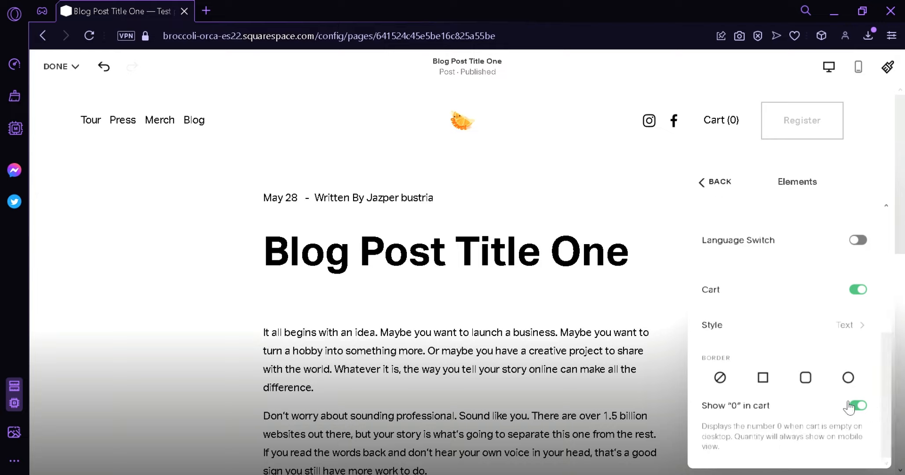
left_click(703, 182)
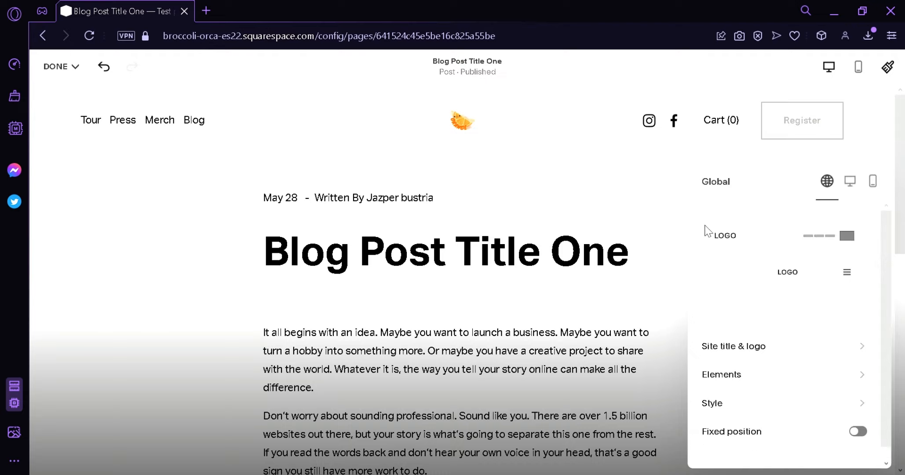
Step: Review the header style choices and keep Dynamic selected
left_click(792, 409)
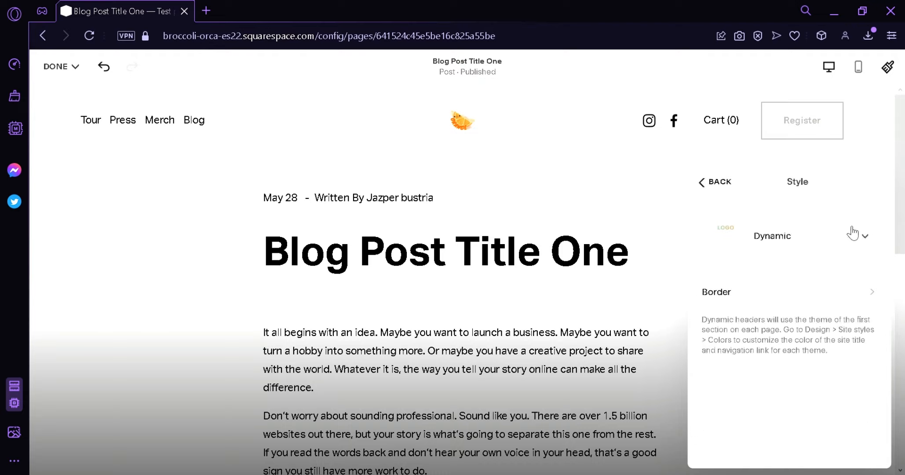
left_click(858, 241)
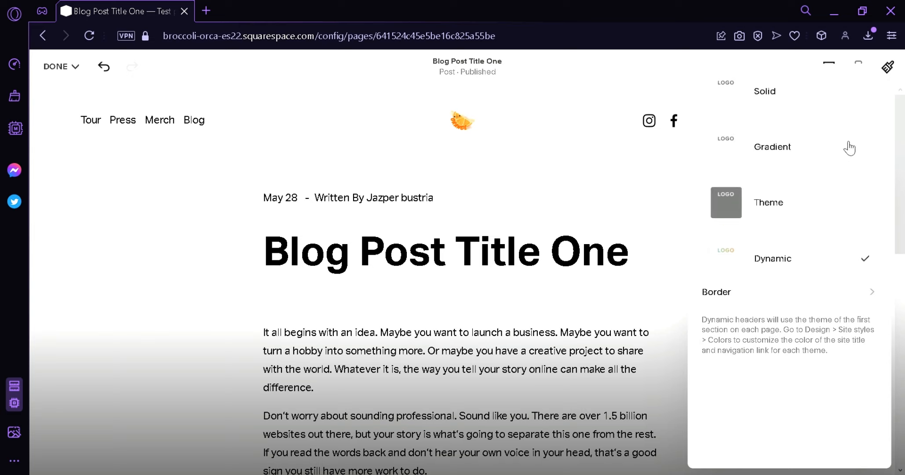
left_click(832, 259)
Step: Try a border around the header and turn it off again
left_click(857, 292)
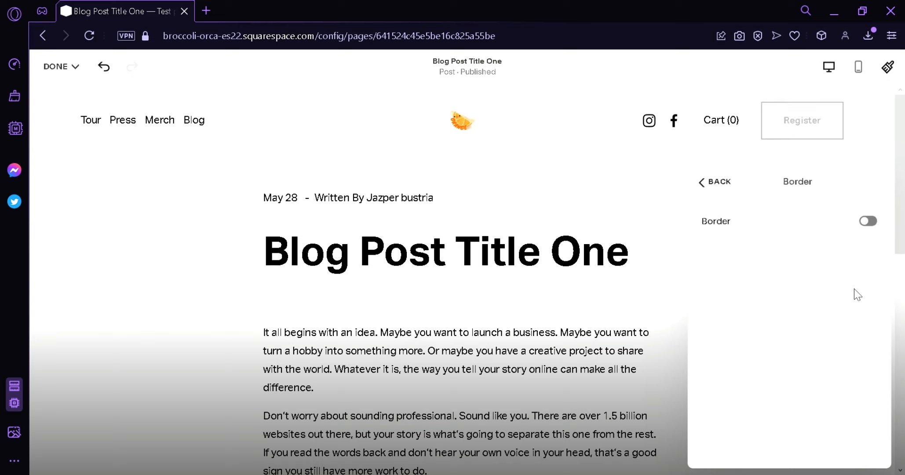
left_click(868, 222)
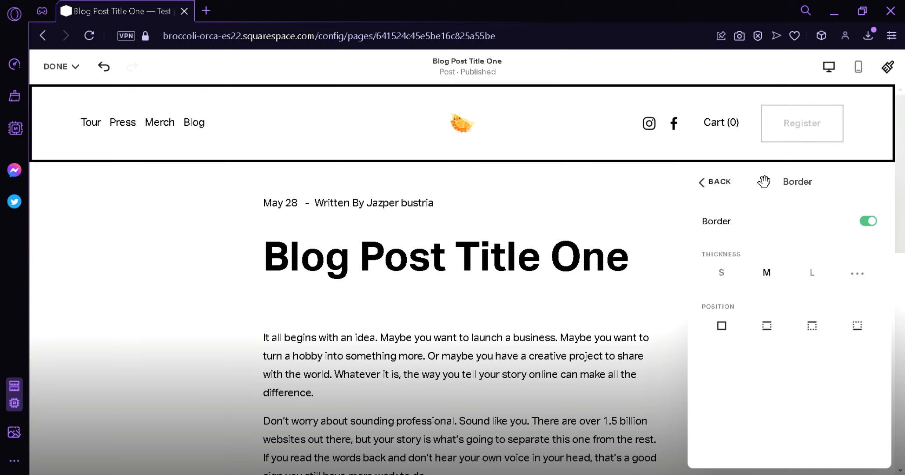
left_click(869, 221)
left_click(712, 181)
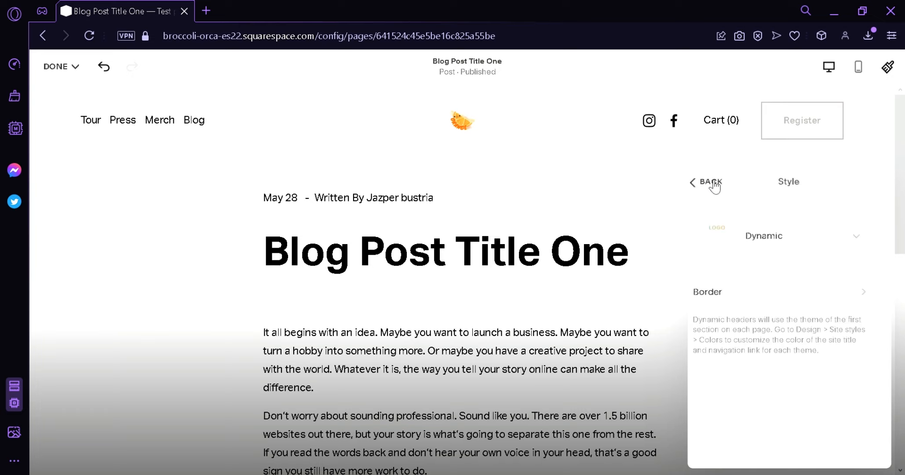
left_click(706, 182)
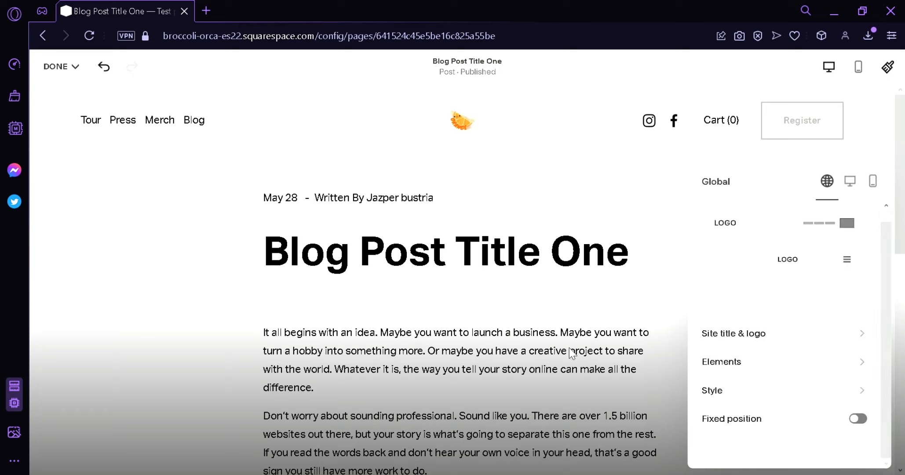
Step: Edit the blog post section, setting its text alignment to Center and its meta position to Below Title
left_click(151, 273)
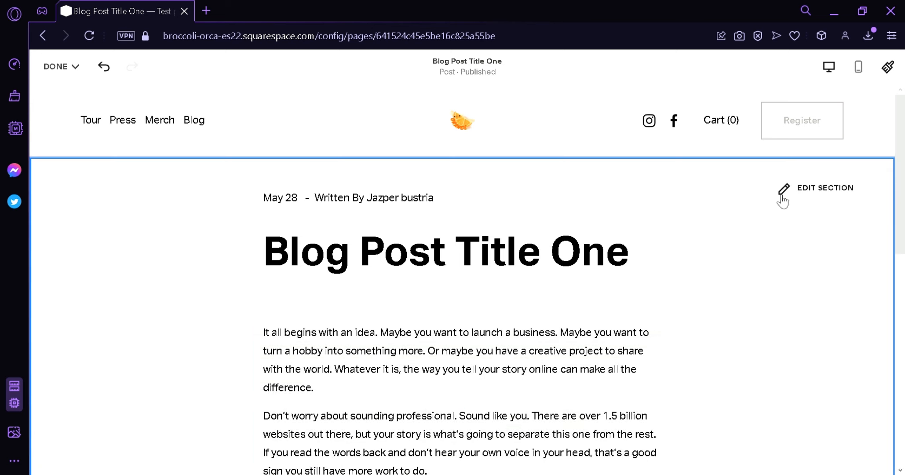
left_click(803, 190)
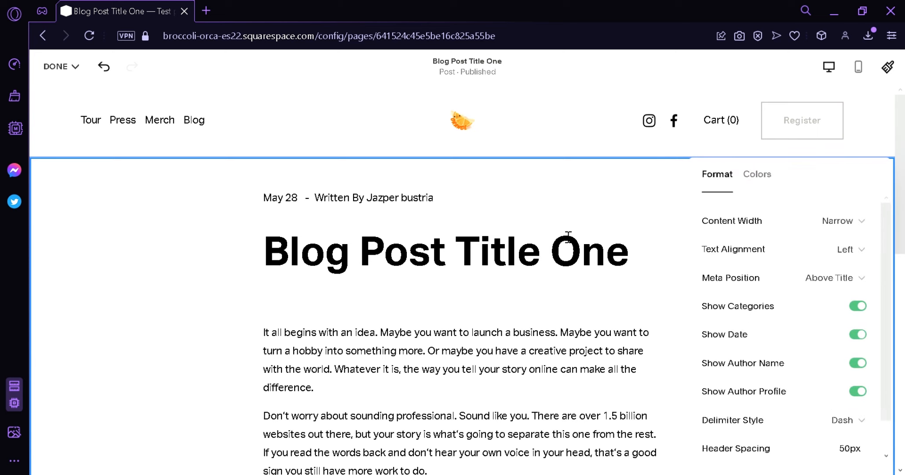
scroll(369, 223, "down", 3)
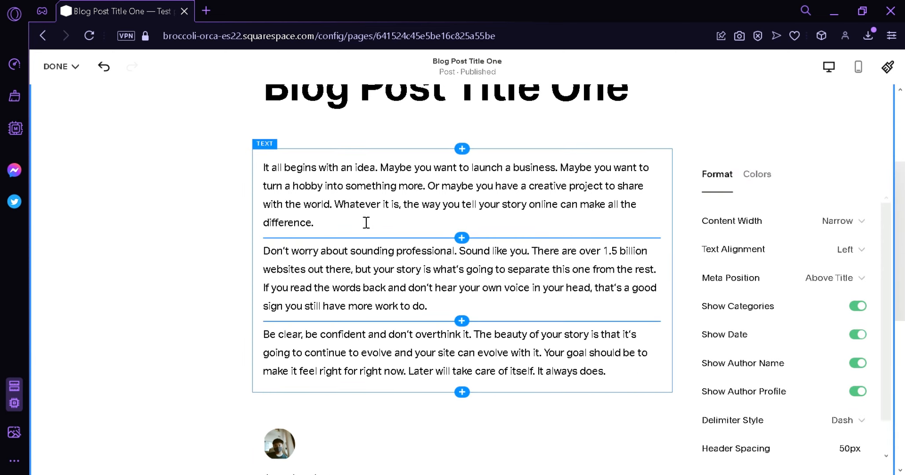
scroll(524, 269, "up", 3)
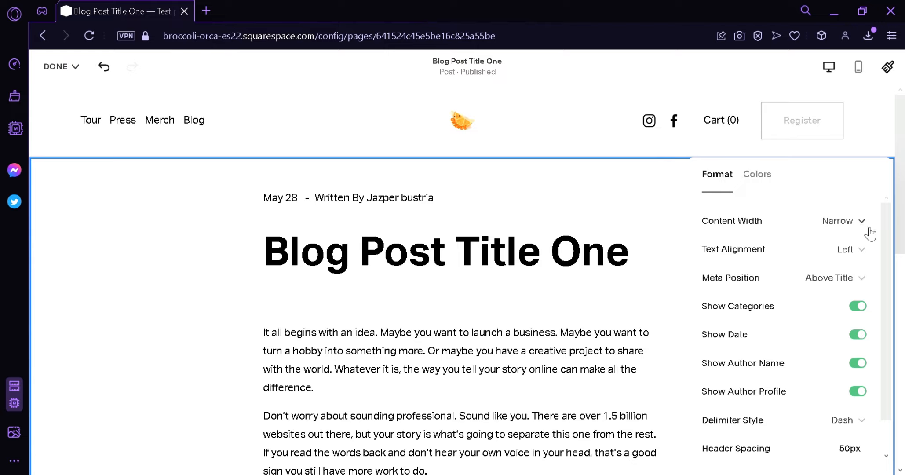
left_click(861, 250)
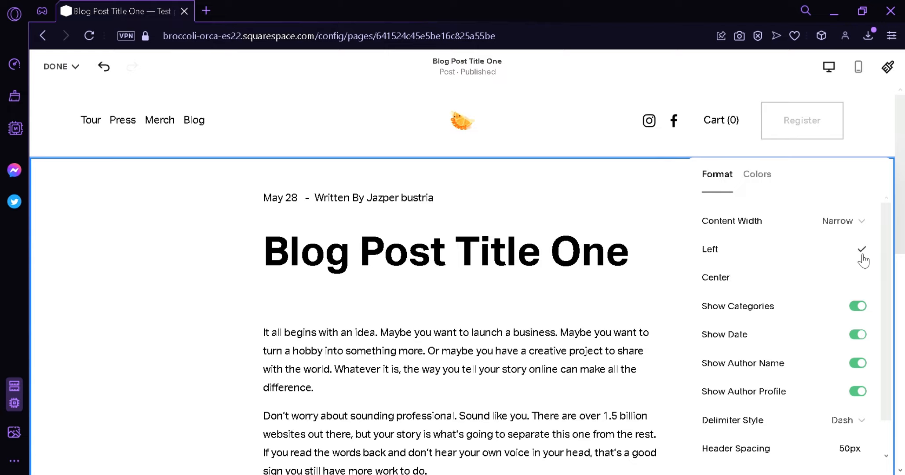
left_click(818, 281)
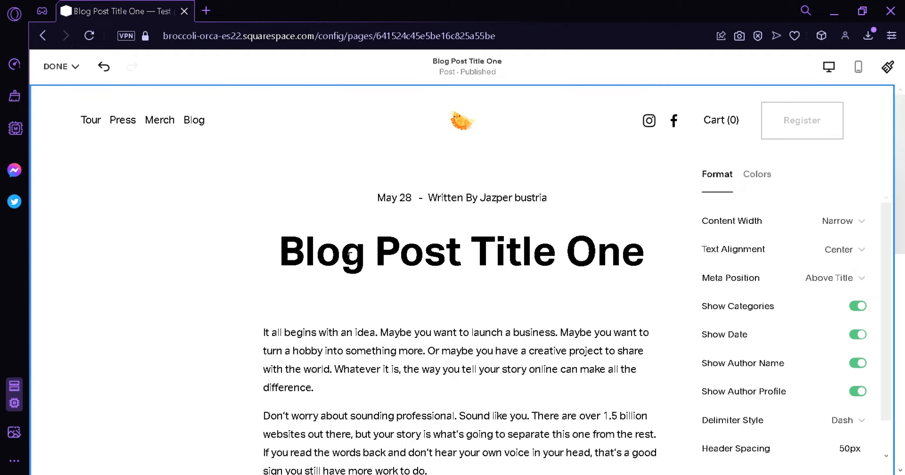
left_click(847, 282)
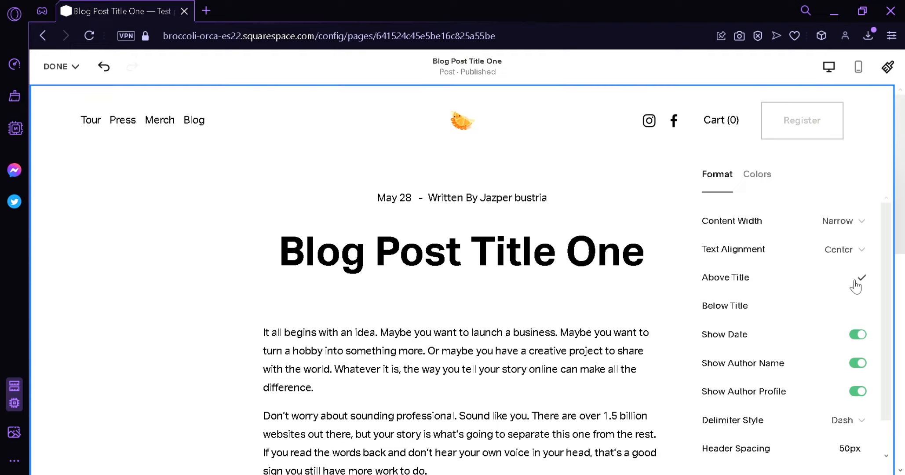
left_click(836, 307)
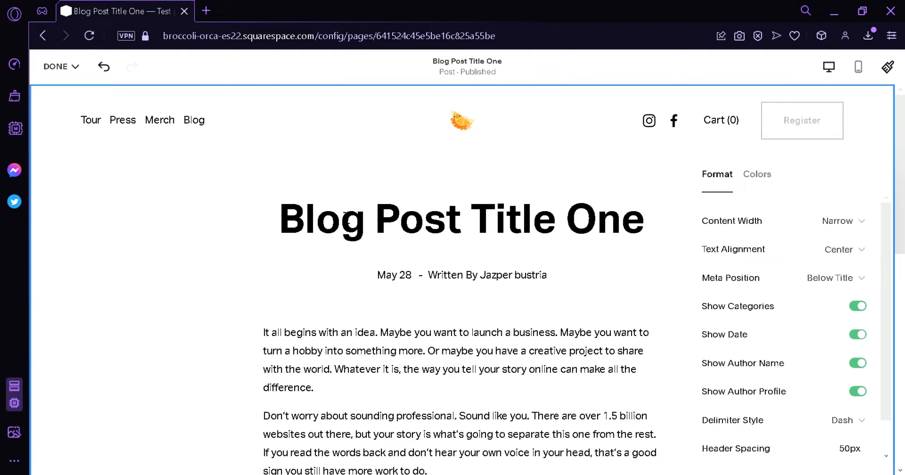
Step: Try hiding the post's date, author name, author profile and categories, turning each one back on
scroll(883, 308, "down", 1)
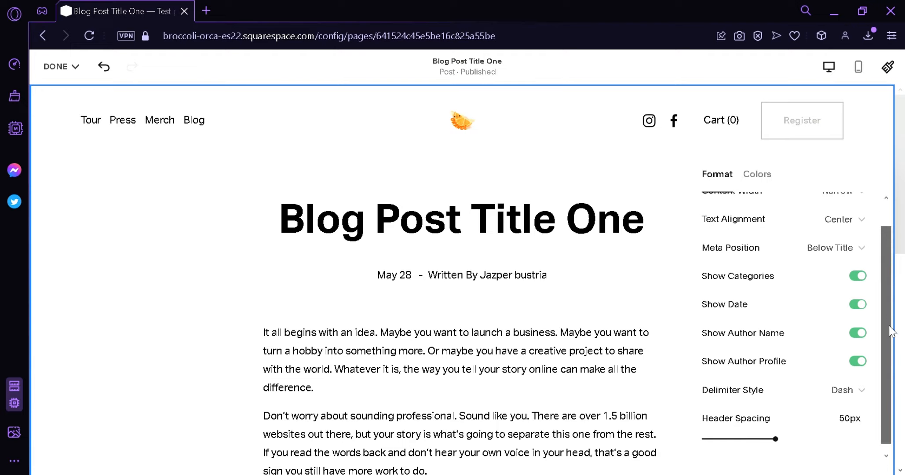
left_click(858, 306)
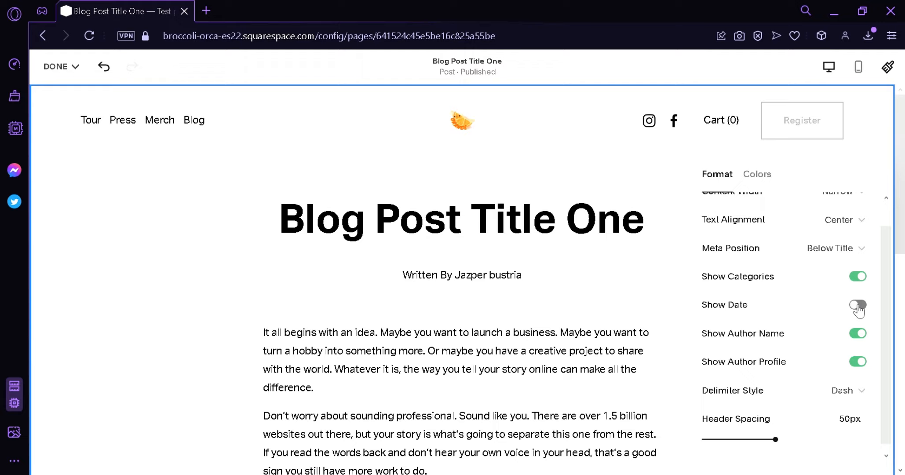
left_click(858, 306)
left_click(860, 334)
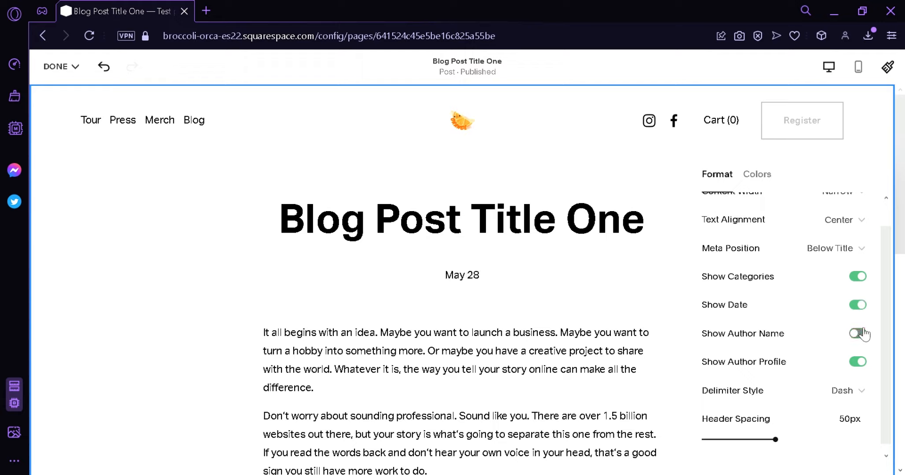
left_click(860, 333)
left_click(859, 361)
left_click(860, 361)
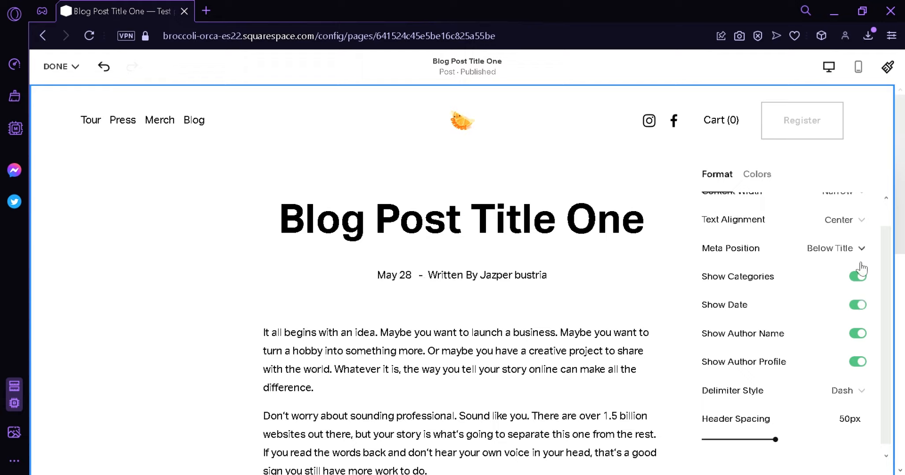
left_click(865, 274)
left_click(864, 274)
left_click_drag(887, 291, 886, 338)
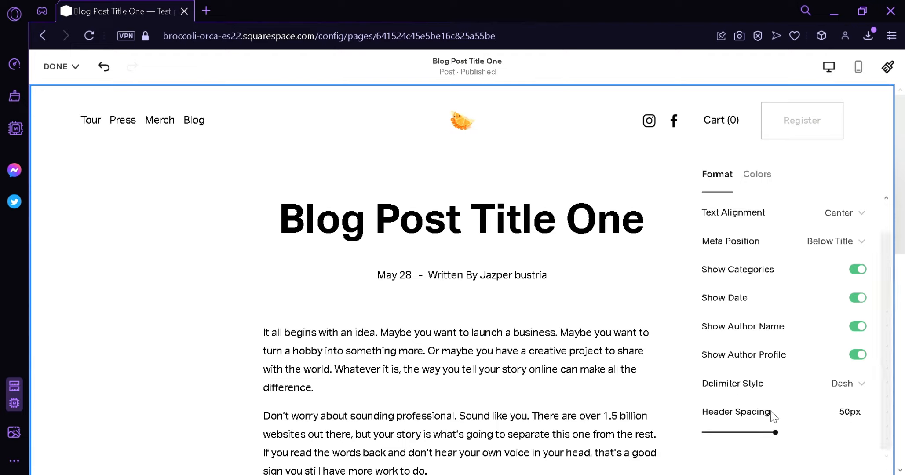
Step: Try the Darkest 1 color theme on the blog post section and settle on Lightest 1
left_click(753, 179)
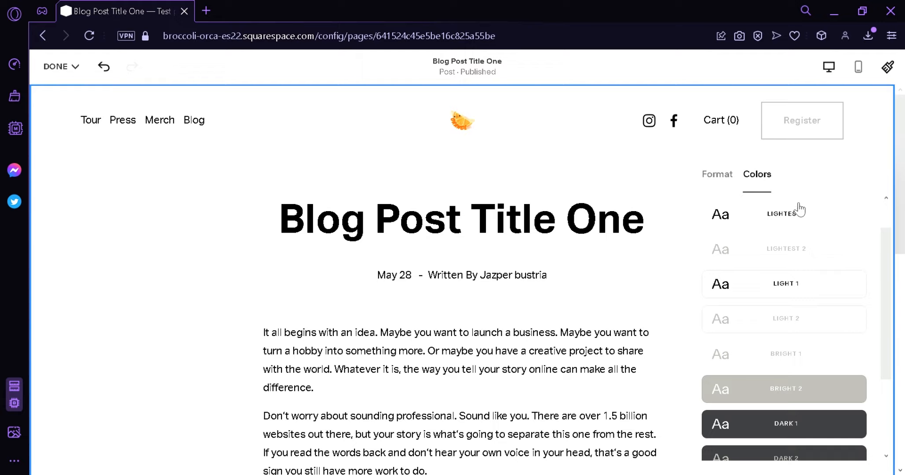
left_click_drag(886, 283, 886, 386)
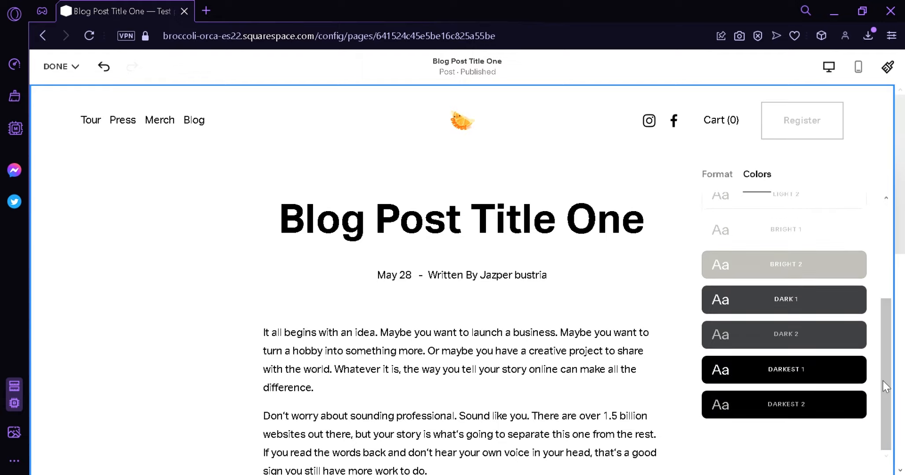
left_click(827, 373)
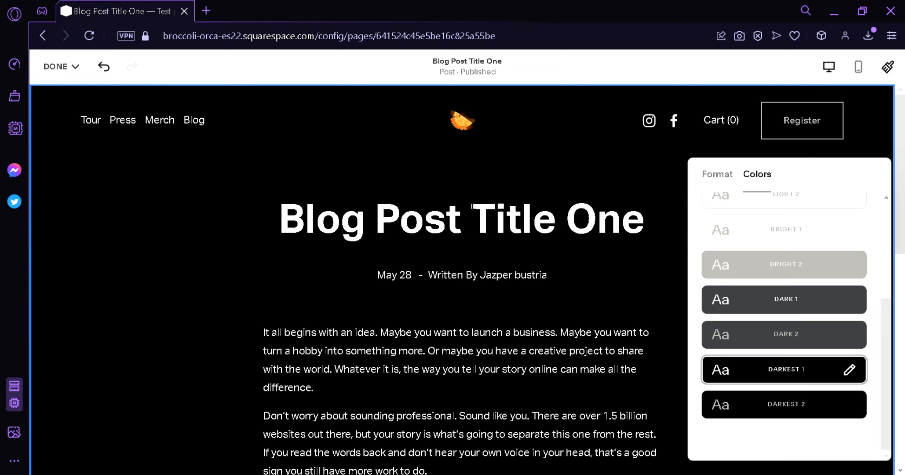
scroll(788, 290, "up", 4)
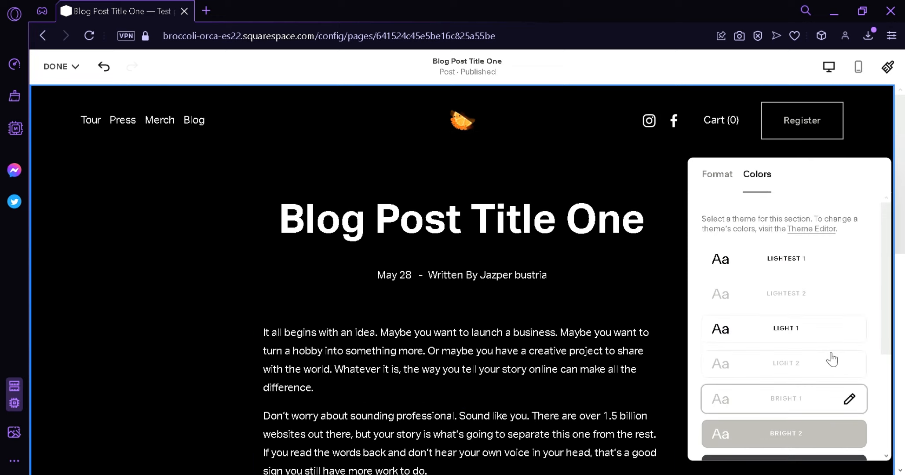
left_click(832, 358)
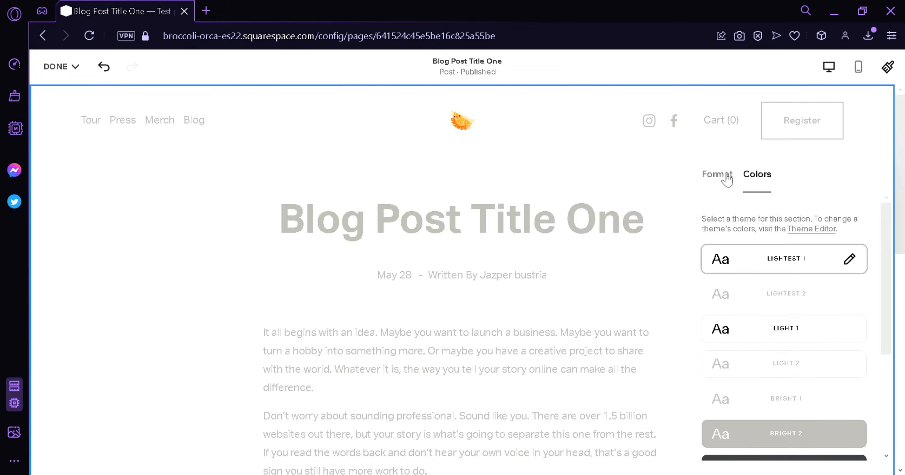
left_click(578, 356)
Step: Replace the first paragraph of the blog post body with "An example text"
scroll(459, 357, "down", 3)
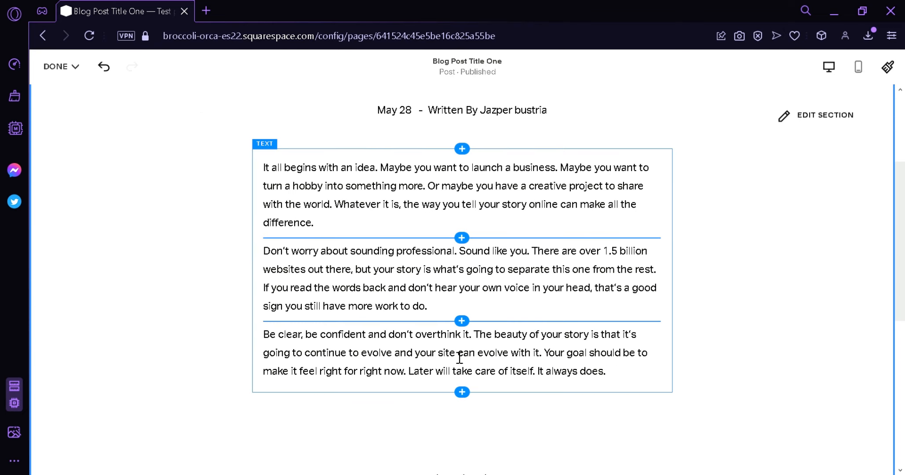
left_click(304, 219)
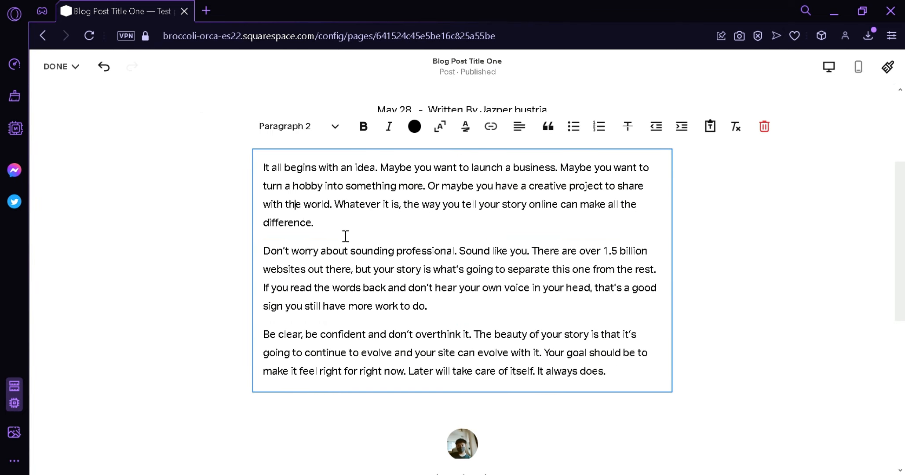
left_click_drag(346, 236, 271, 176)
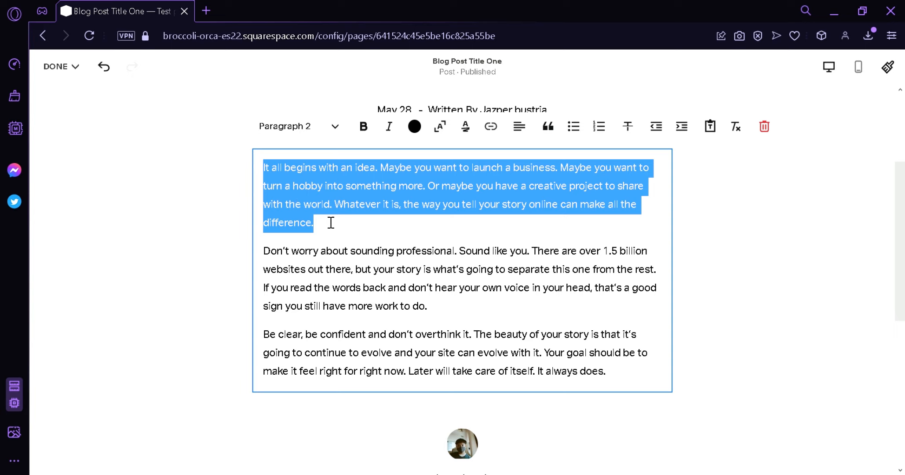
type("An example text")
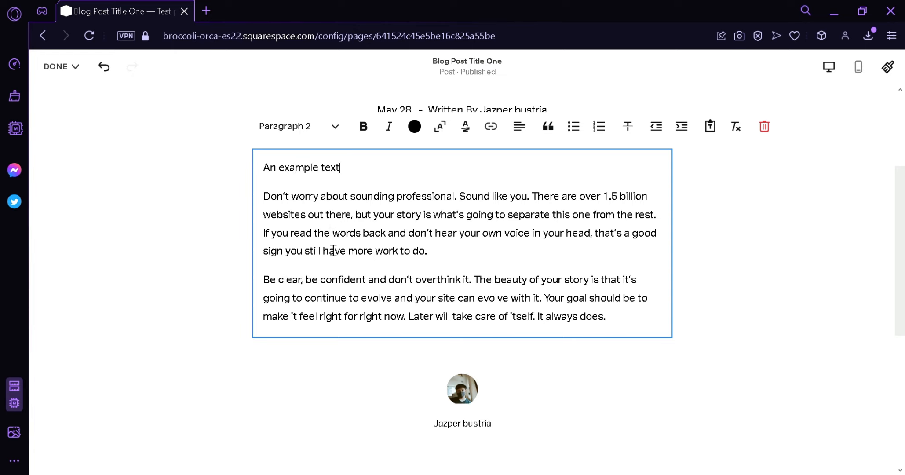
Step: Select the whole post text, review the available heading and paragraph styles, and leave the text block as Paragraph 2
key("ctrl+a")
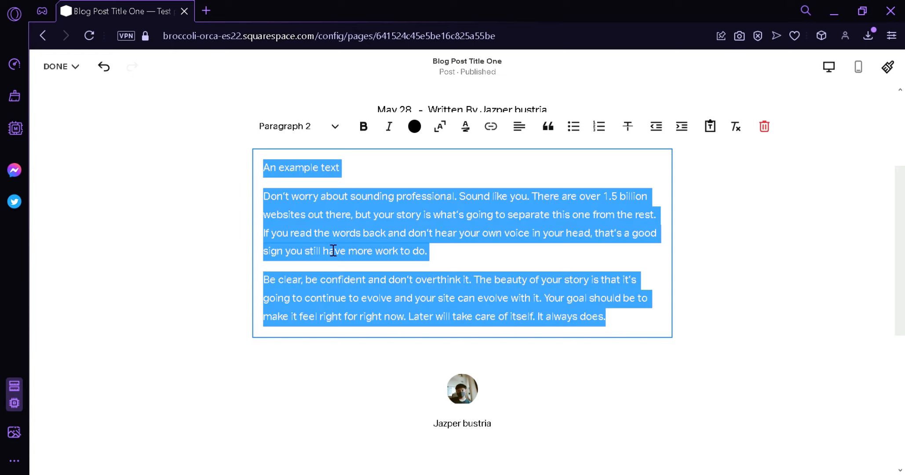
left_click(337, 137)
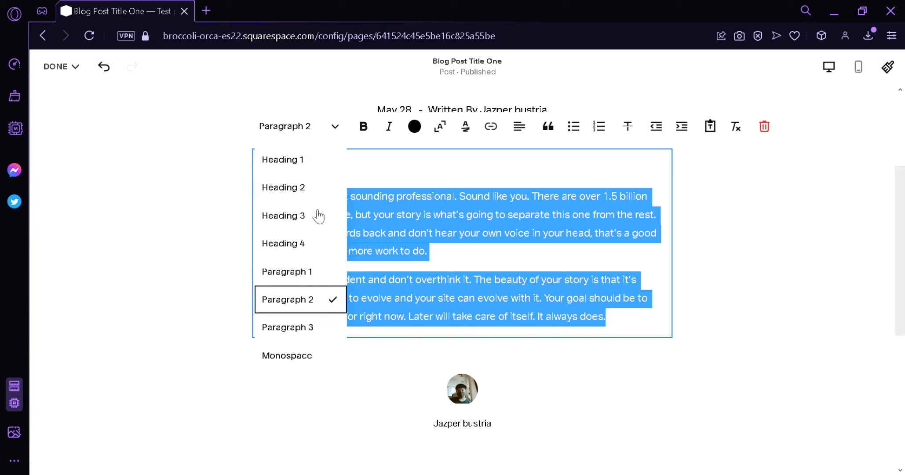
left_click(389, 178)
left_click(374, 256)
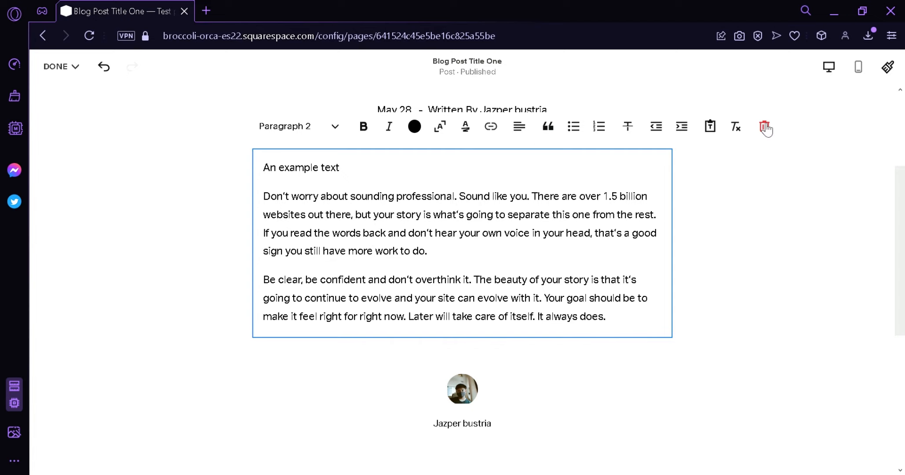
key("Escape")
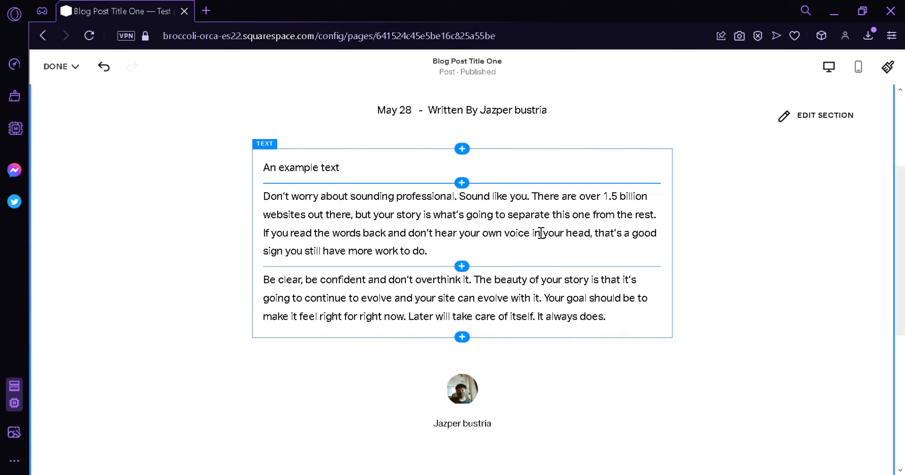
Step: Browse the available content blocks and insert an Image block directly below the "An example text" paragraph
left_click(470, 183)
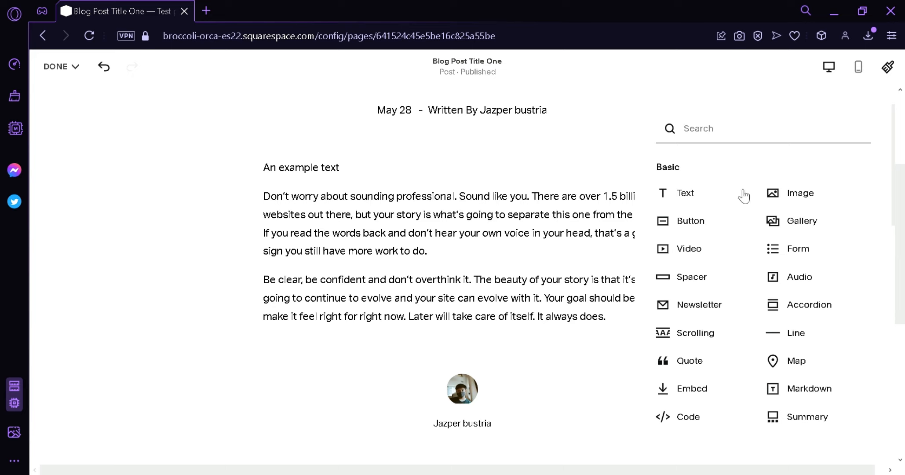
scroll(862, 229, "down", 3)
scroll(863, 283, "up", 3)
scroll(811, 266, "down", 10)
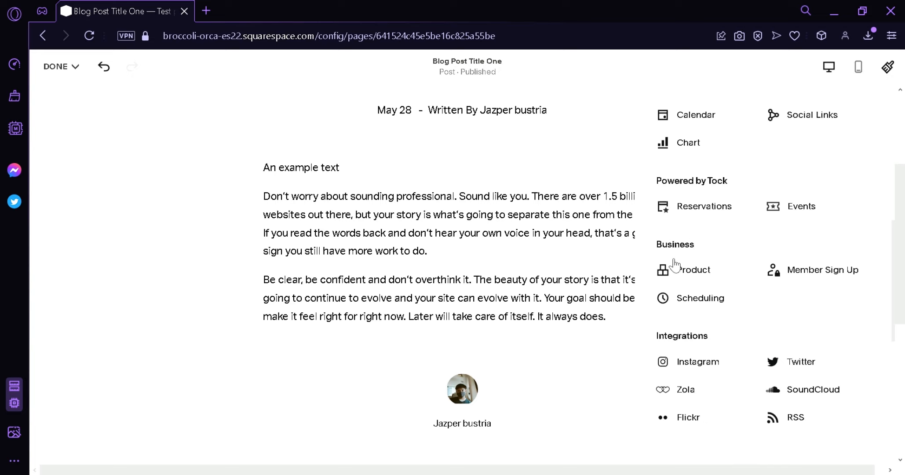
scroll(822, 279, "up", 10)
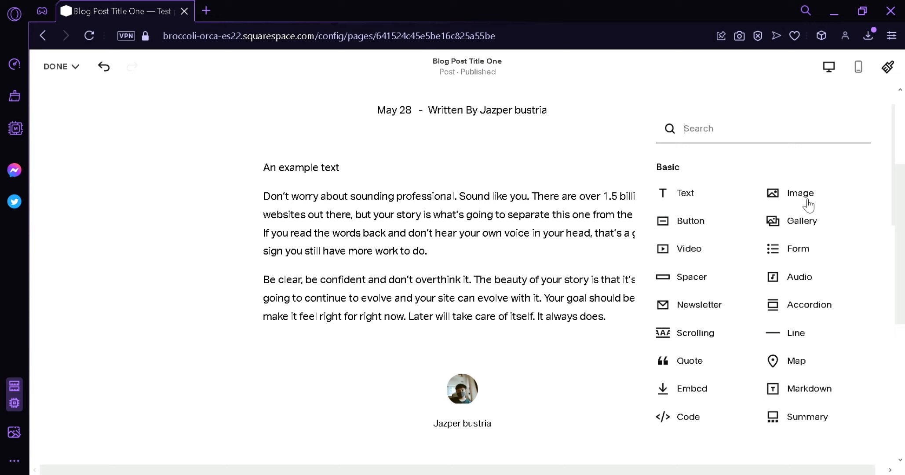
left_click(808, 205)
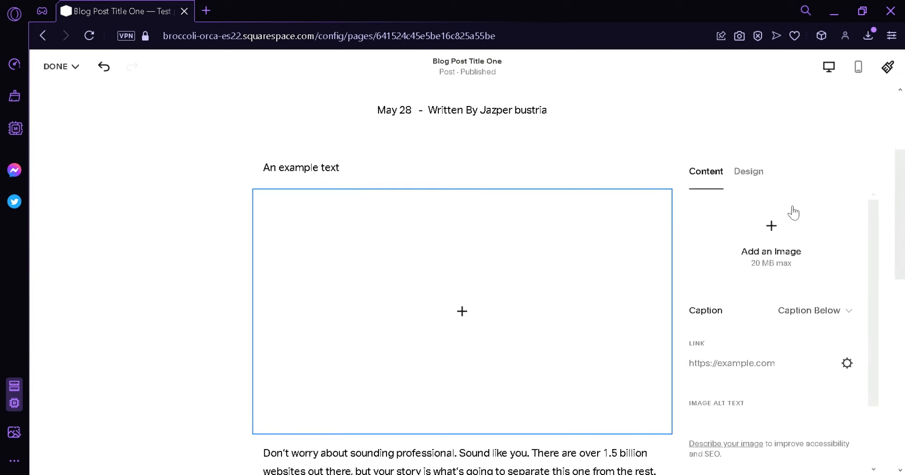
Step: Fill the image block with the free stock photo of mountains under an orange and purple sunset sky
scroll(418, 325, "down", 3)
scroll(494, 219, "up", 3)
scroll(709, 259, "down", 2)
scroll(835, 317, "up", 2)
left_click(774, 261)
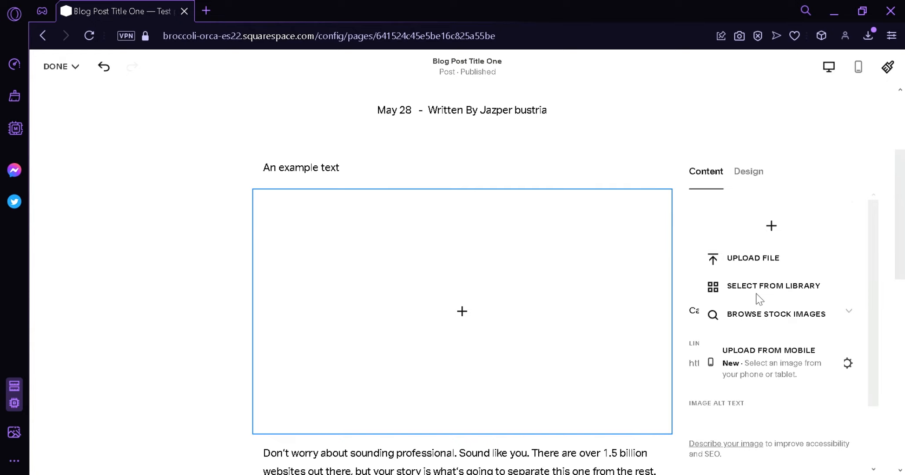
left_click(777, 317)
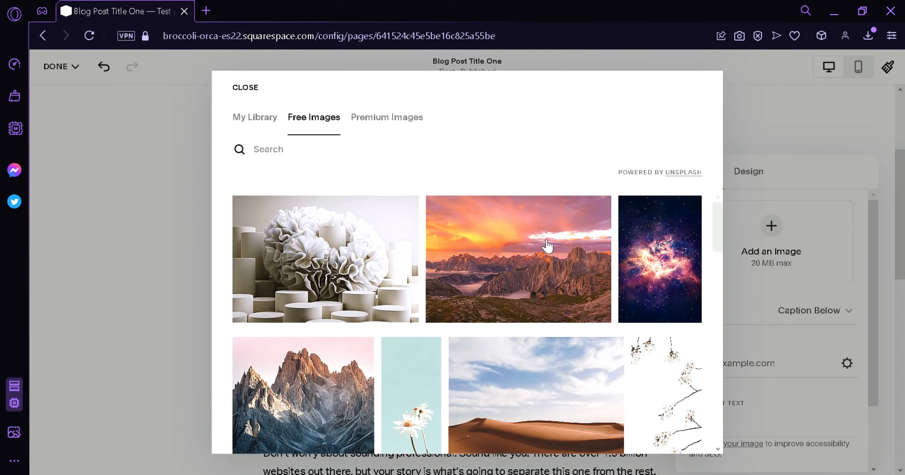
left_click(578, 240)
left_click(591, 319)
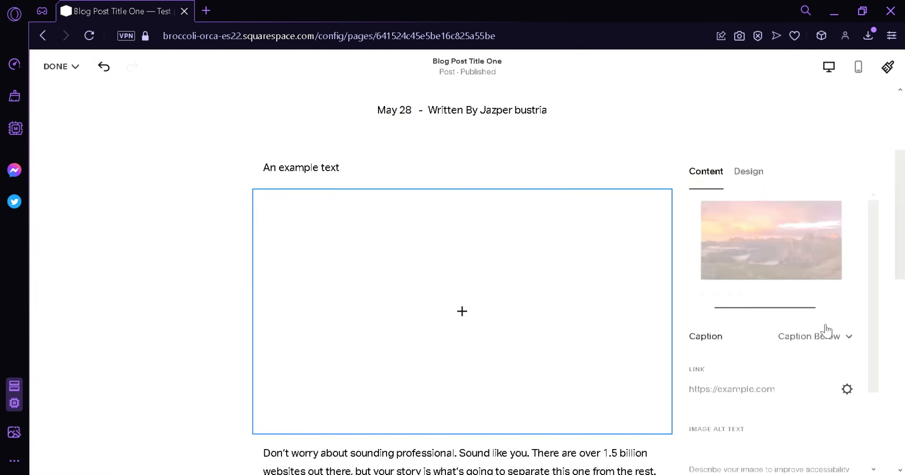
Step: Review the image's caption placement options, keeping Caption Below, and look over its link, alt text and filename fields
left_click(834, 348)
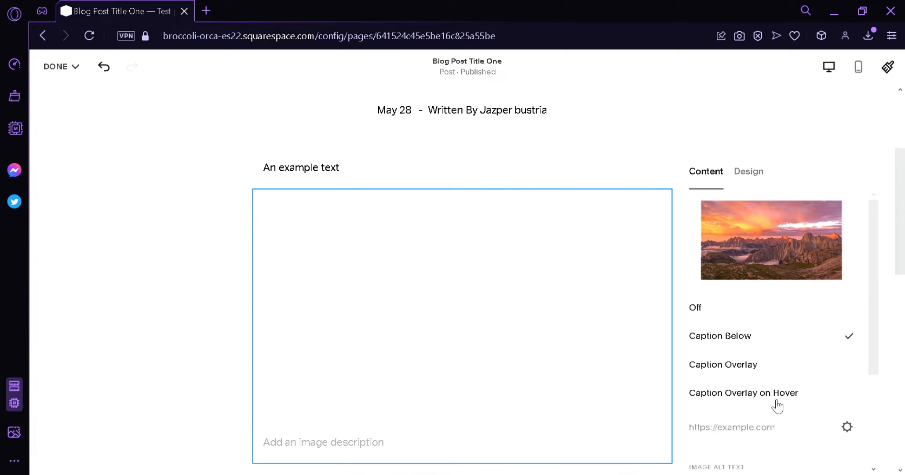
left_click(786, 415)
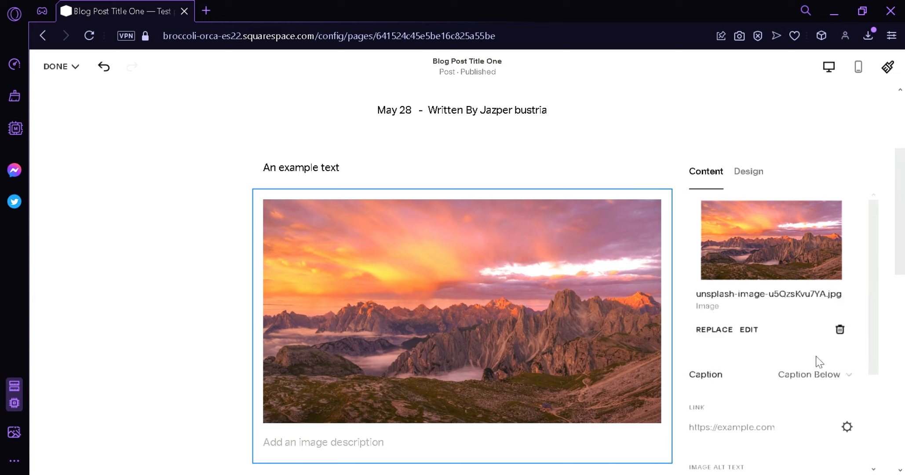
left_click_drag(879, 339, 874, 407)
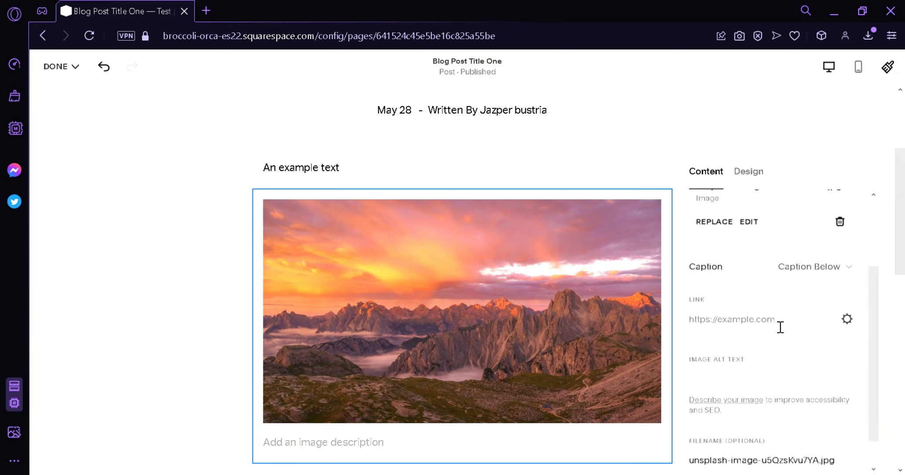
left_click(740, 344)
left_click_drag(869, 351, 854, 279)
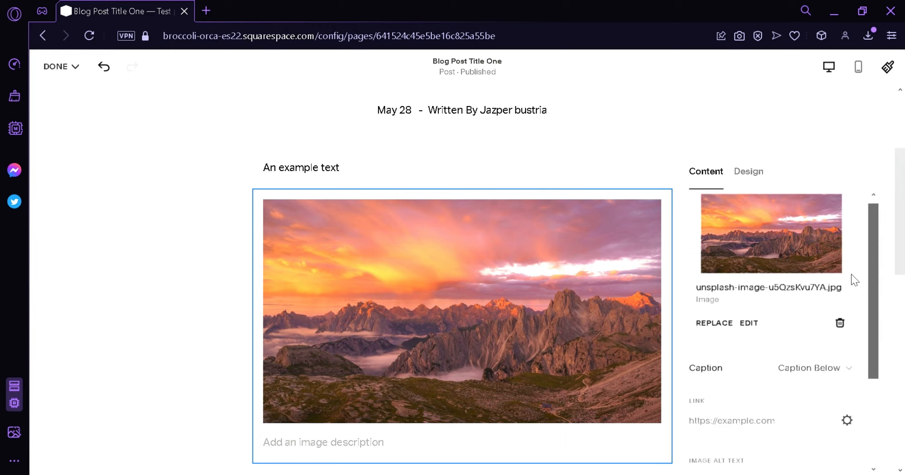
Step: Review the image's layout choices and other design settings, keeping the Inline layout
left_click(753, 184)
left_click(826, 238)
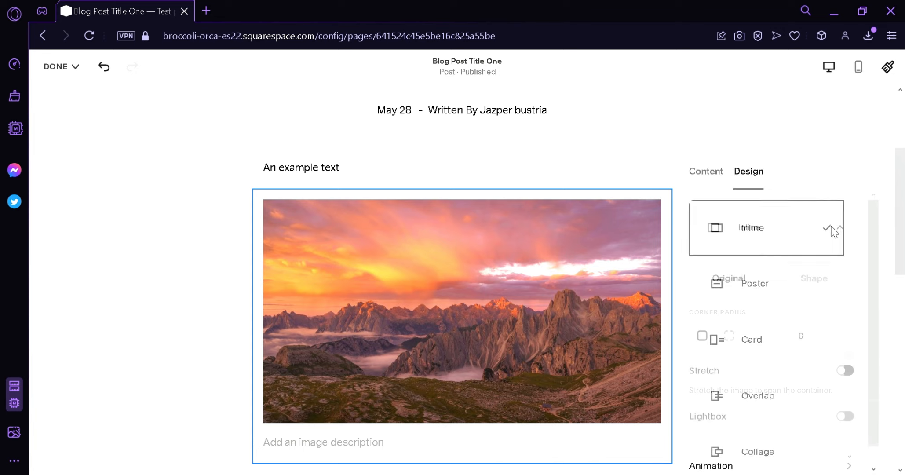
left_click(846, 199)
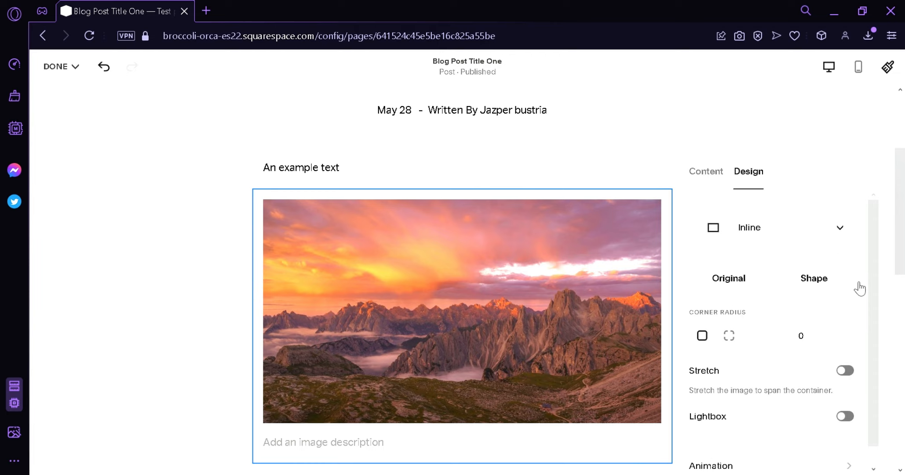
left_click_drag(871, 289, 868, 314)
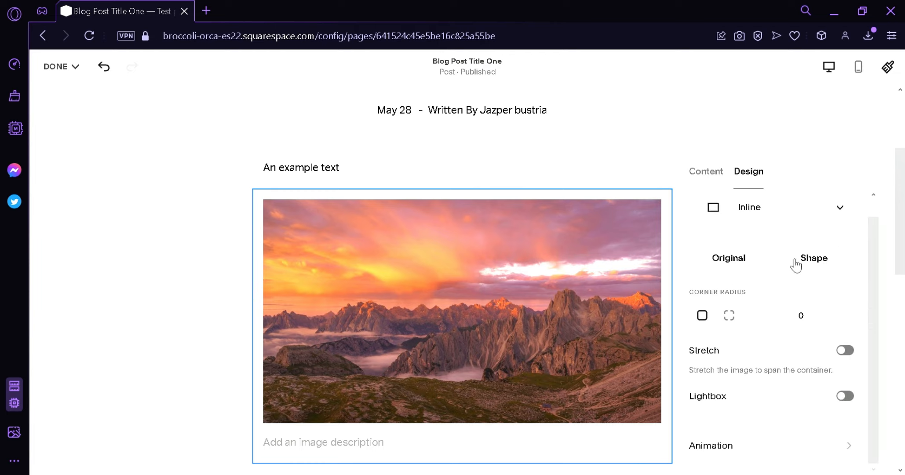
Step: Try a circle shape on the image, browse the 1:1, 2:3 and 3:2 shapes, and switch back to Original
left_click(827, 257)
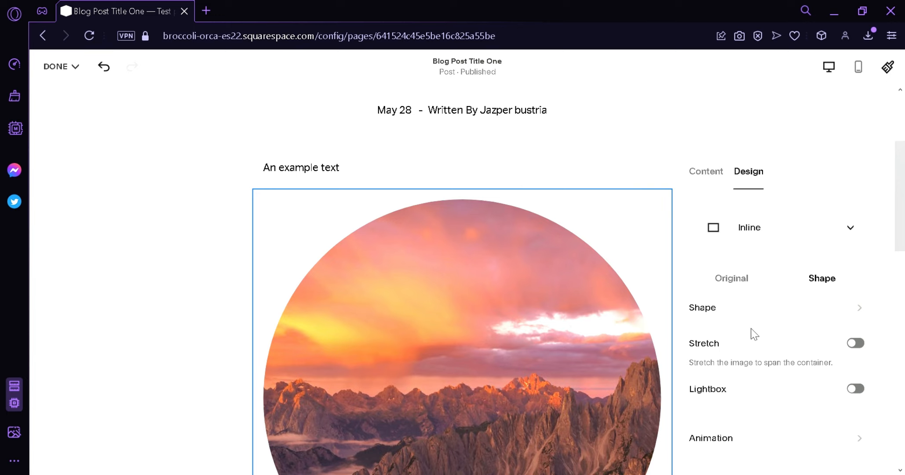
scroll(669, 359, "down", 3)
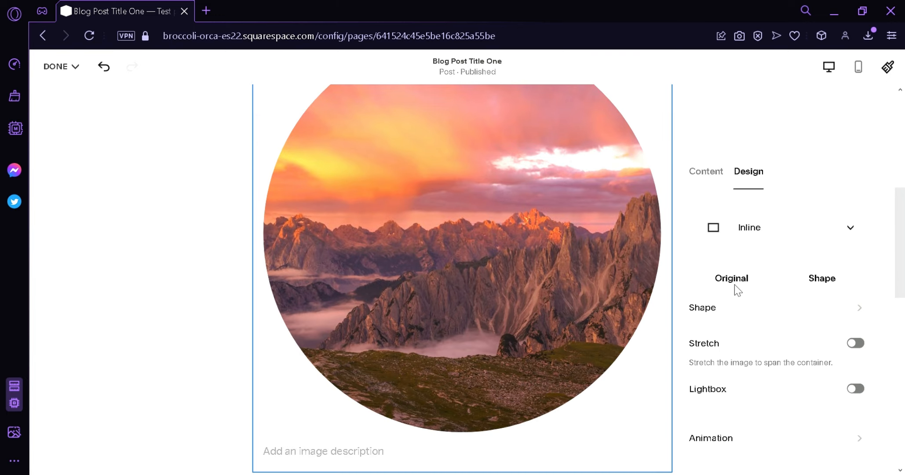
left_click(799, 314)
scroll(765, 275, "down", 2)
scroll(778, 344, "up", 2)
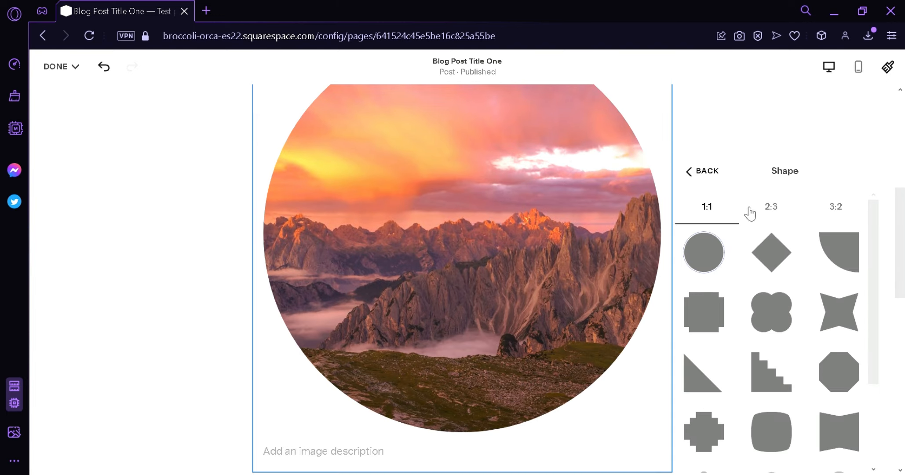
left_click(785, 214)
left_click(833, 213)
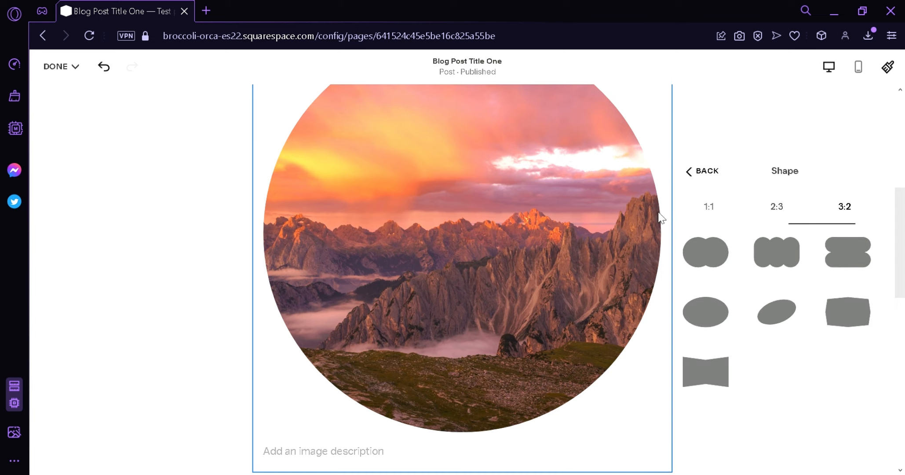
left_click(699, 178)
left_click(741, 288)
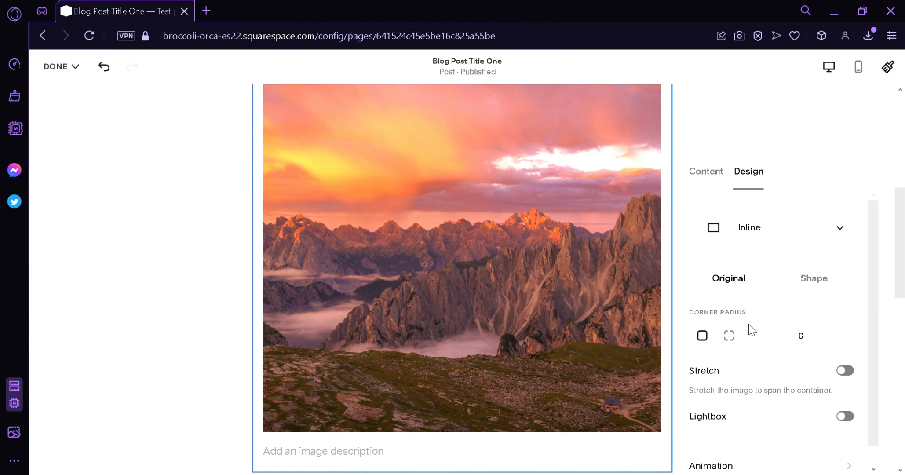
Step: Set the image's animation to Fade In
scroll(875, 329, "down", 1)
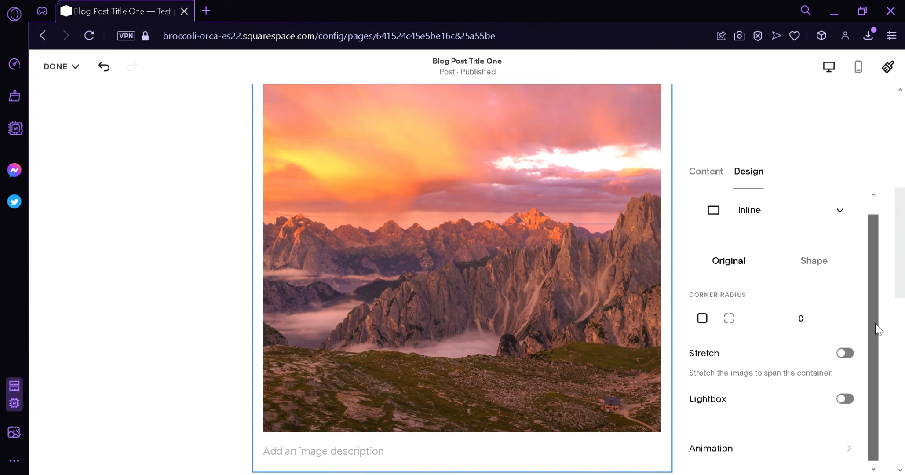
left_click(748, 453)
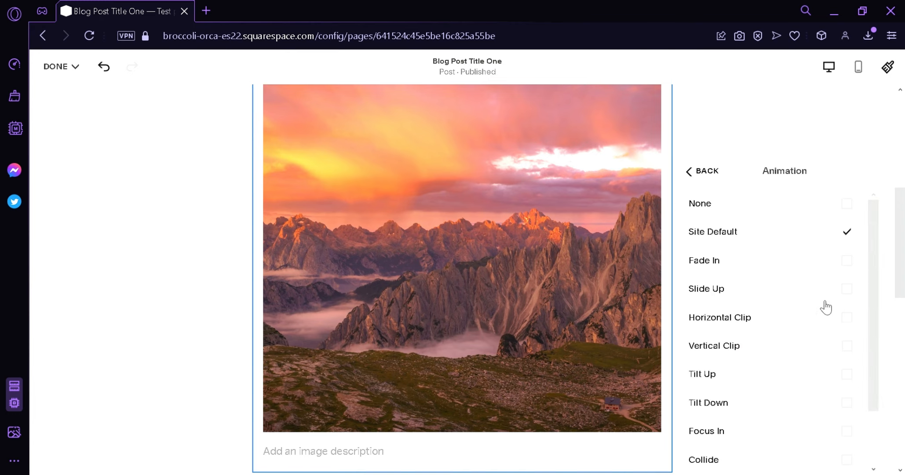
left_click(846, 270)
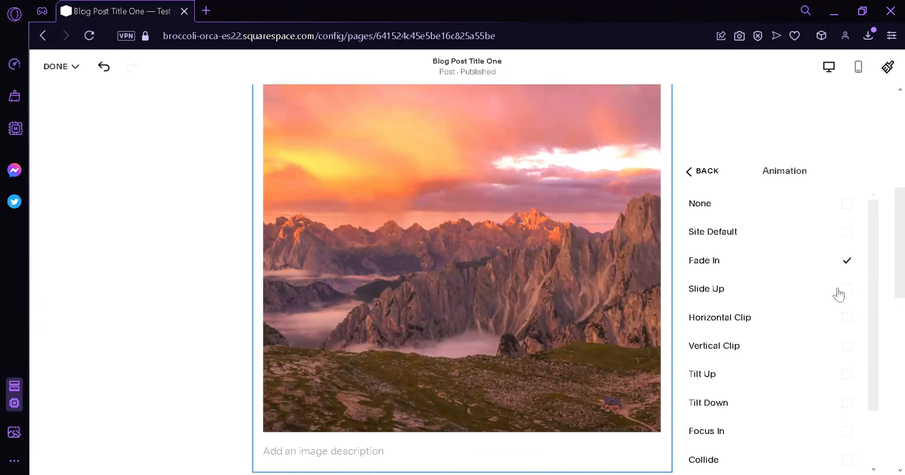
Step: Set the image's animation to Slide Up, leave the animation options, and look over the post from footer to title
left_click(839, 292)
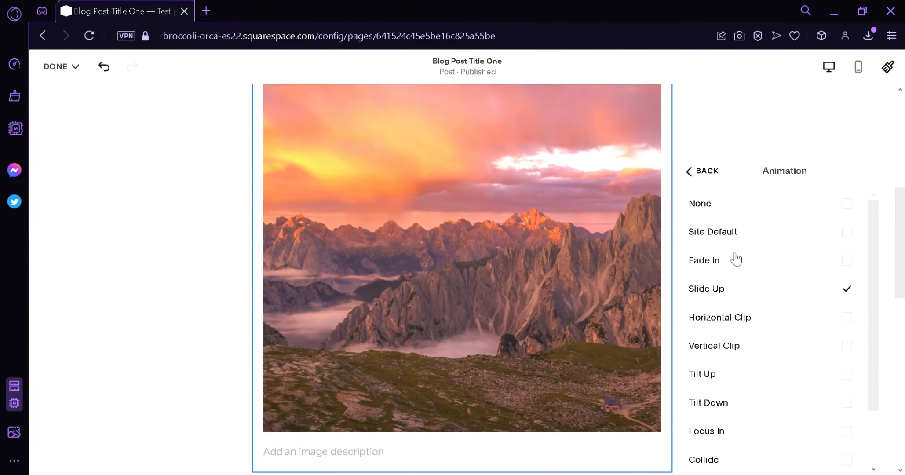
left_click(692, 180)
scroll(337, 259, "down", 10)
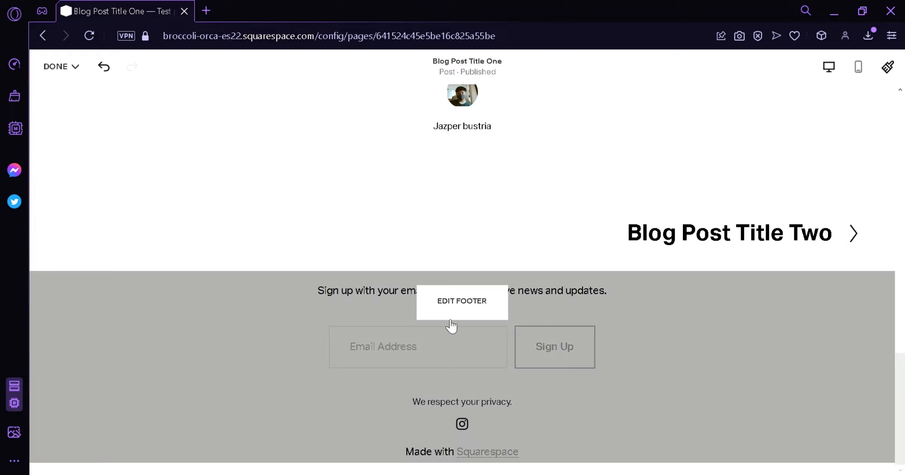
scroll(348, 316, "up", 10)
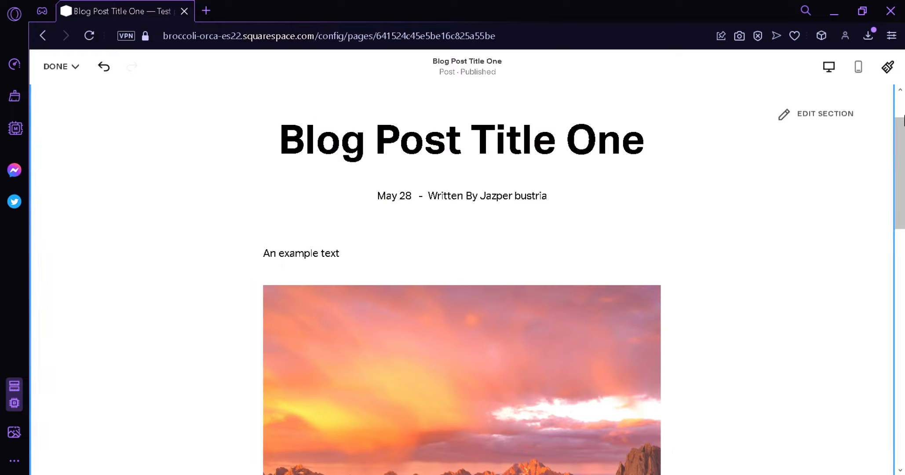
Step: Open the site-wide styles and review the font pack, base size and global text styles
left_click(893, 65)
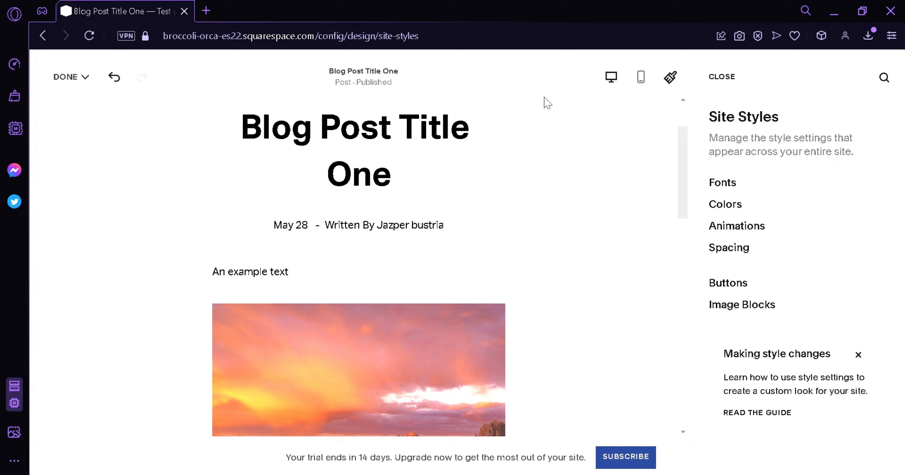
left_click(734, 183)
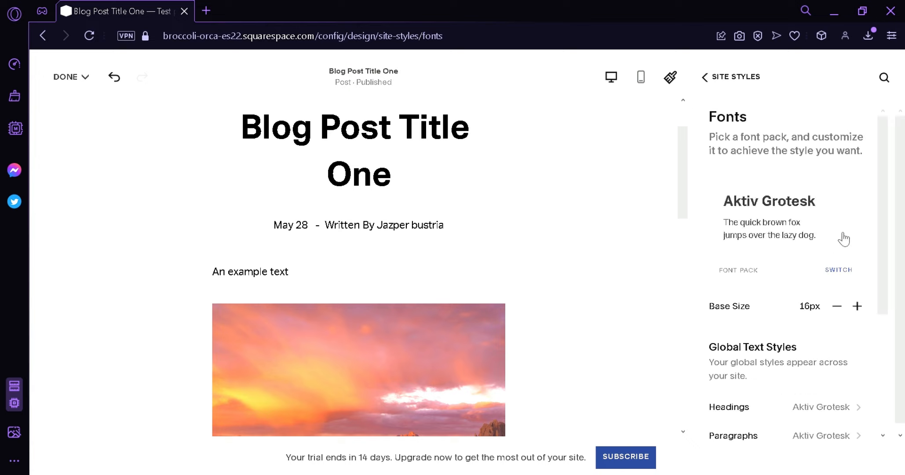
scroll(843, 240, "down", 4)
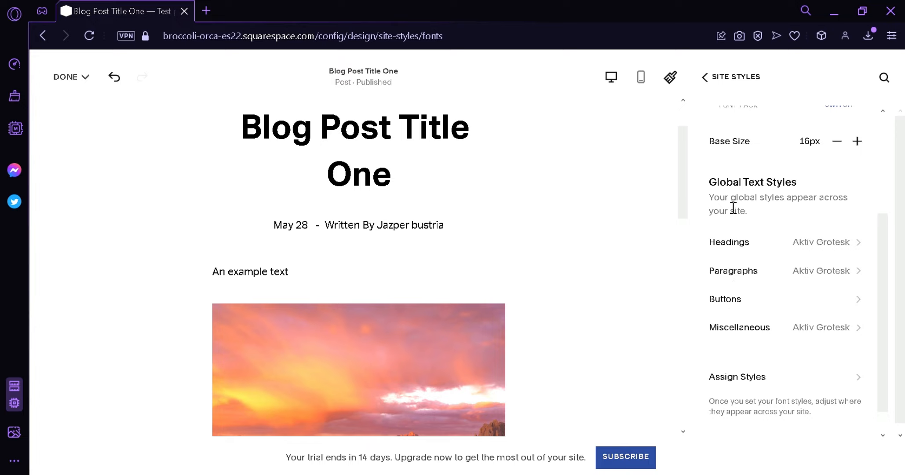
left_click(704, 86)
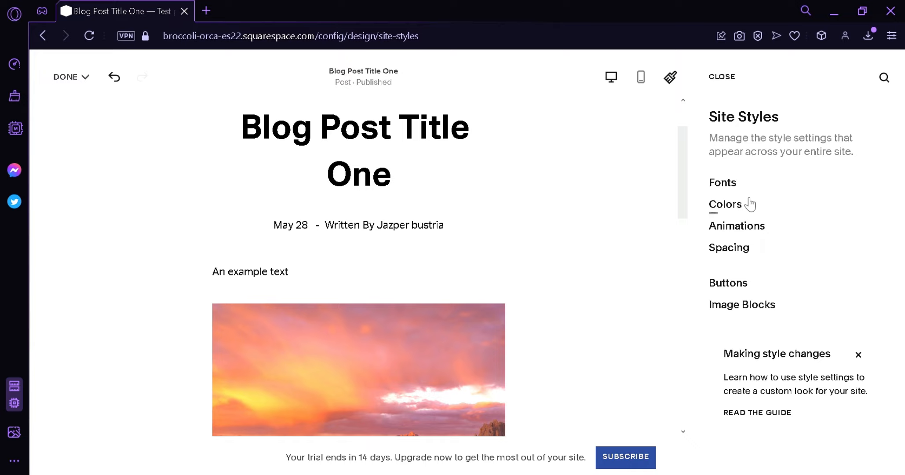
Step: Review the site's color palette and themes, as well as its site-wide animation styles, without changing them
left_click(727, 203)
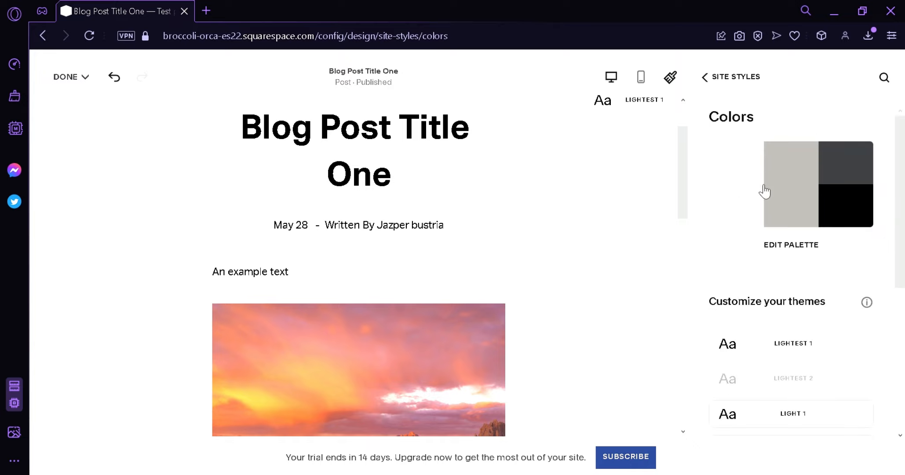
left_click(704, 77)
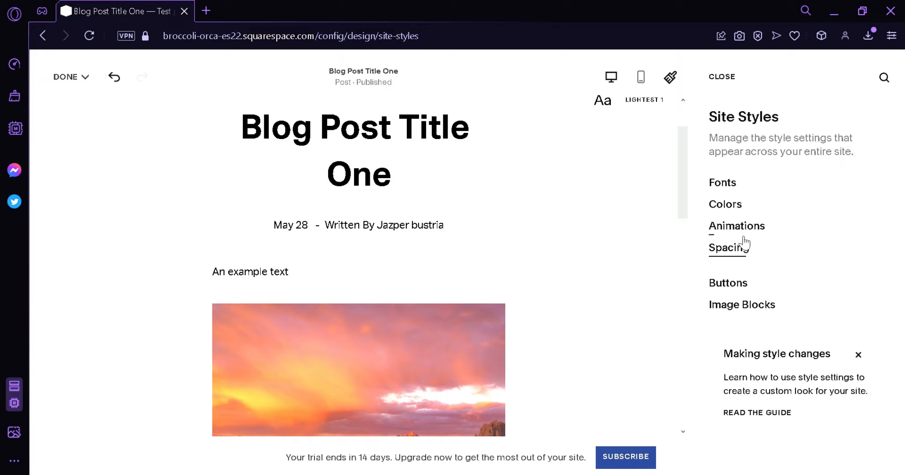
left_click(742, 234)
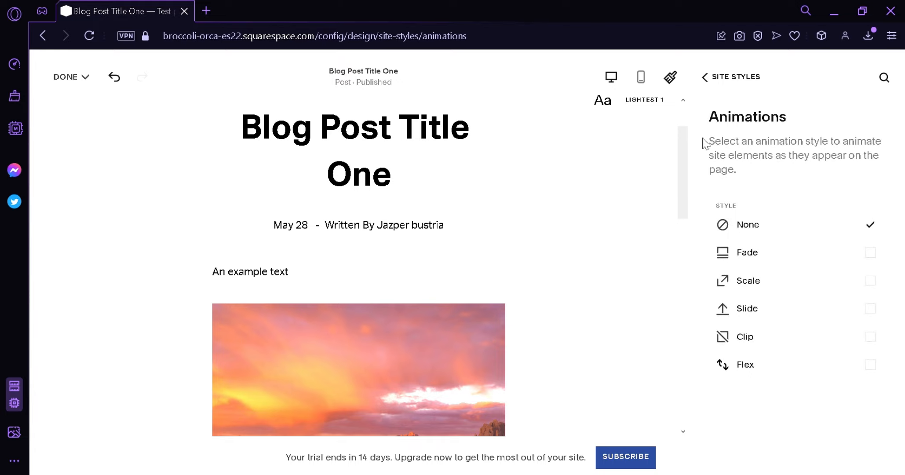
left_click(706, 78)
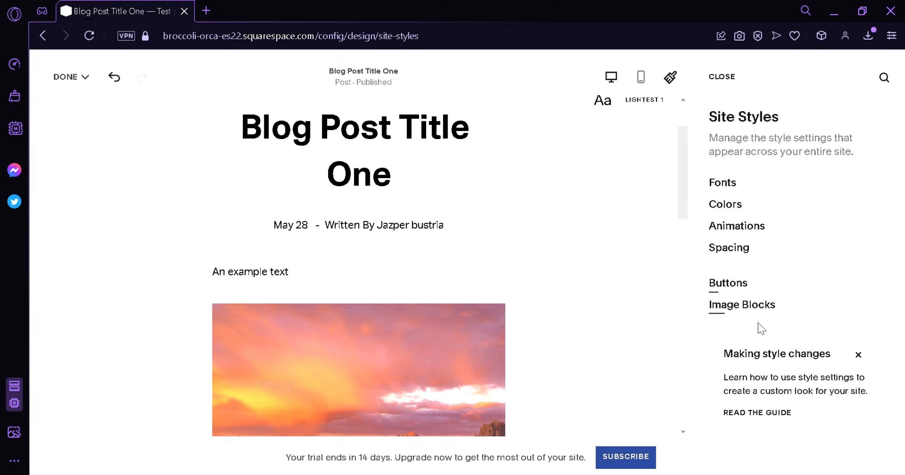
Step: Preview the blog post in mobile view and check how its title, text and image are laid out
left_click(647, 84)
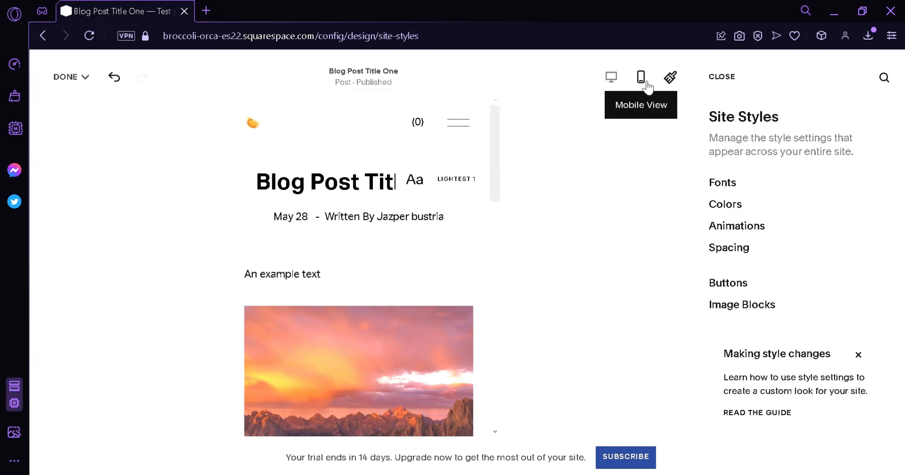
scroll(503, 275, "down", 4)
scroll(435, 245, "up", 2)
scroll(434, 241, "down", 4)
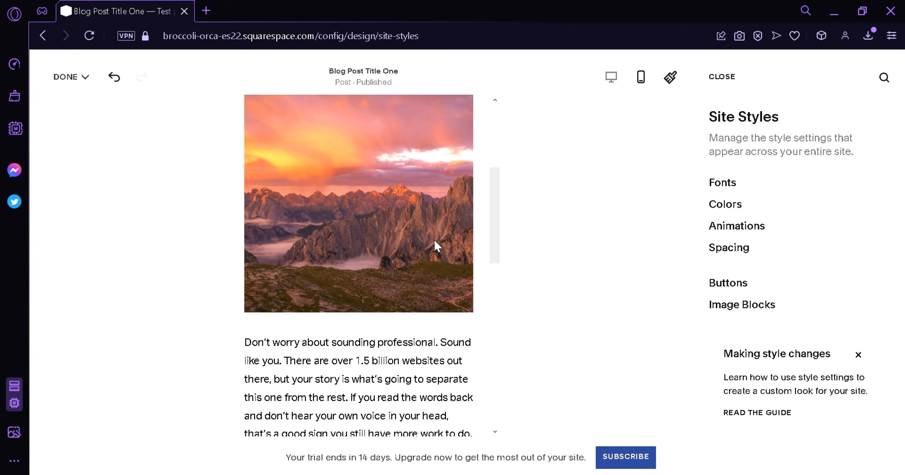
scroll(434, 241, "up", 5)
Step: Save the changes to the blog post and return to the site's main menu
left_click(70, 78)
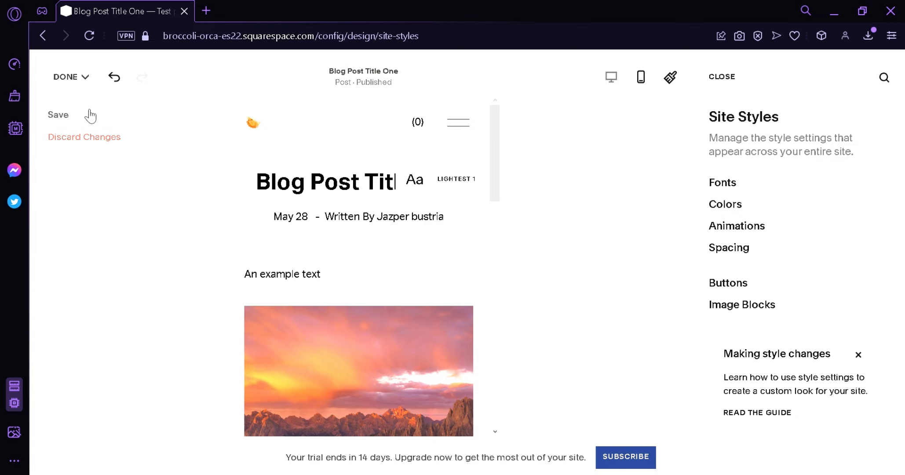
left_click(88, 115)
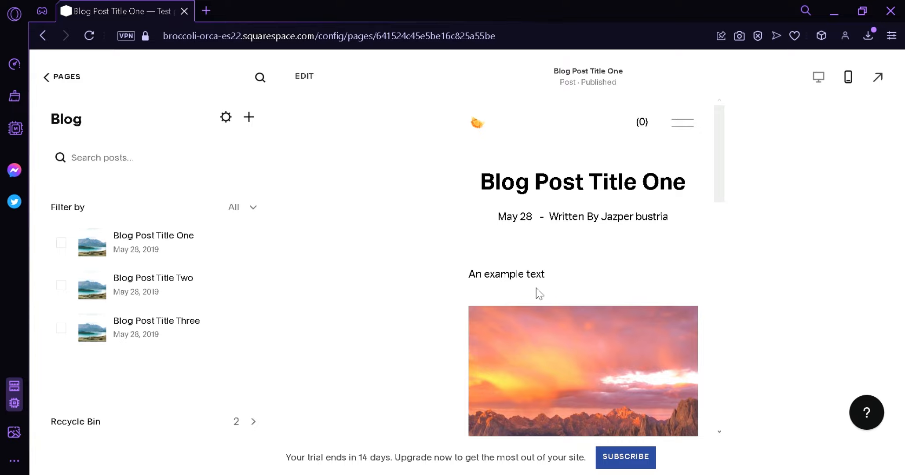
left_click_drag(721, 184, 753, 168)
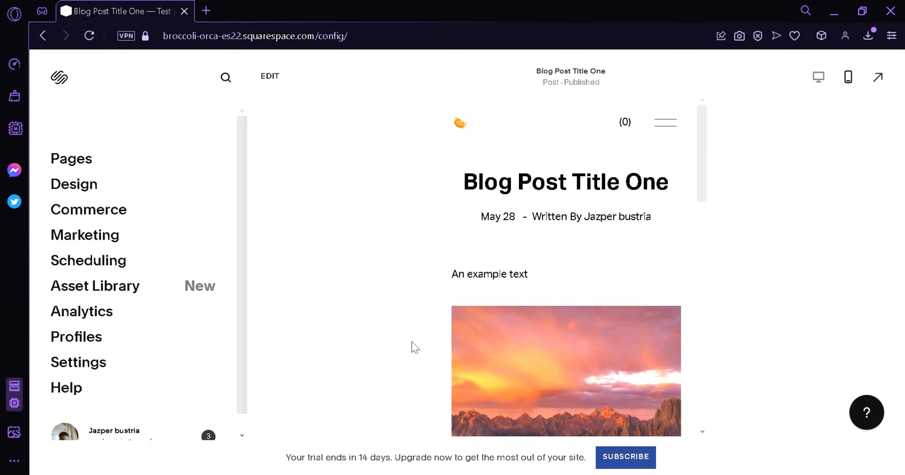